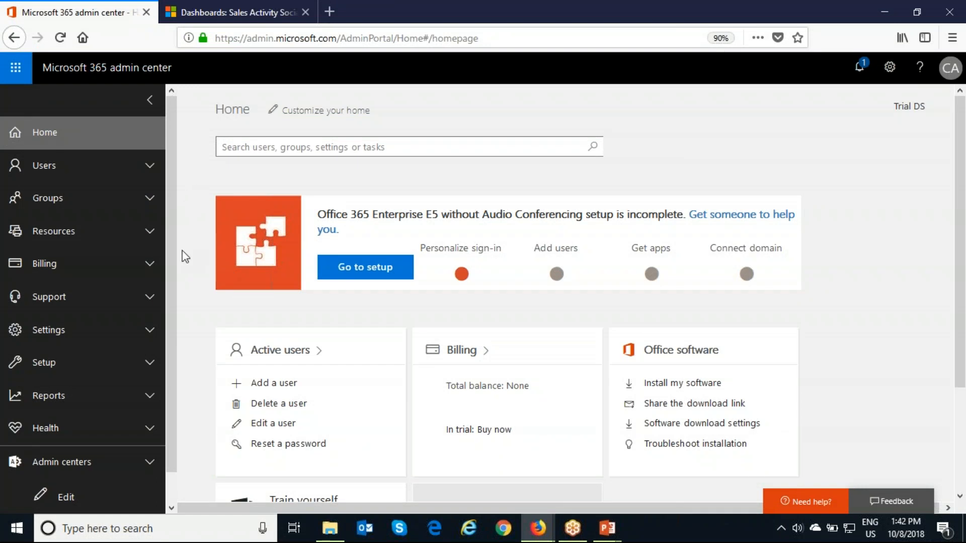
Open the Dynamics 365 administration center from the admin centers list.
{"action": "scroll", "coordinate": [113, 436], "scroll_direction": "down", "scroll_amount": 1}
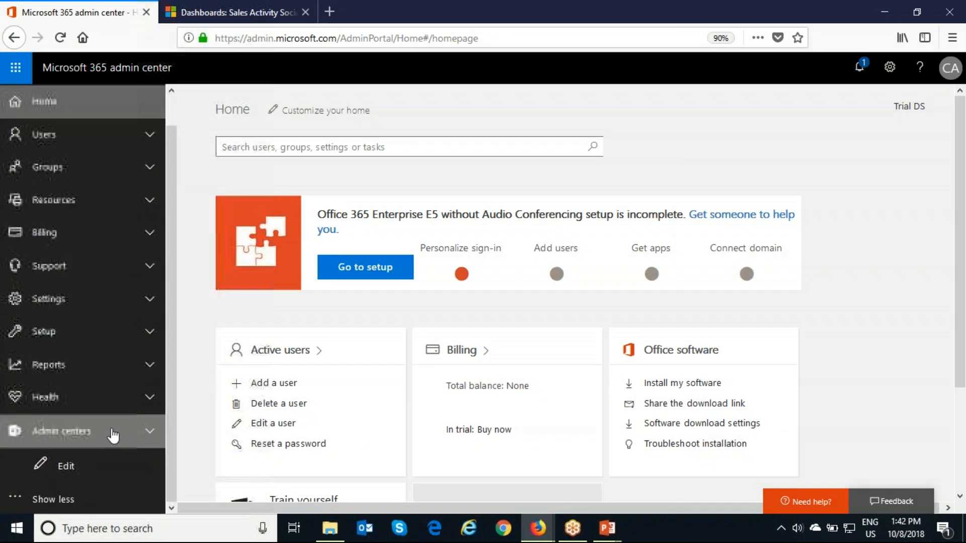
{"action": "left_click", "coordinate": [145, 431]}
{"action": "scroll", "coordinate": [145, 417], "scroll_direction": "down", "scroll_amount": 5}
{"action": "scroll", "coordinate": [145, 418], "scroll_direction": "down", "scroll_amount": 2}
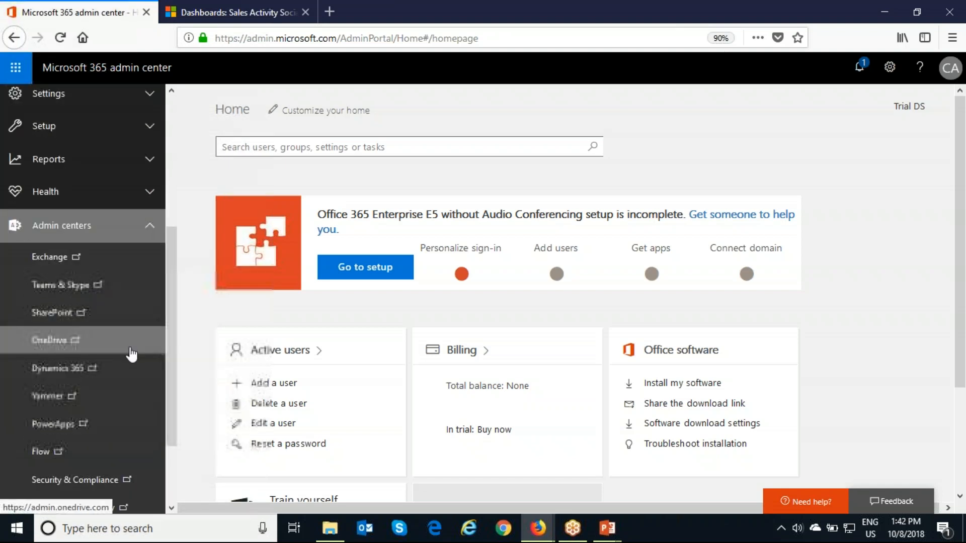
{"action": "left_click", "coordinate": [109, 375]}
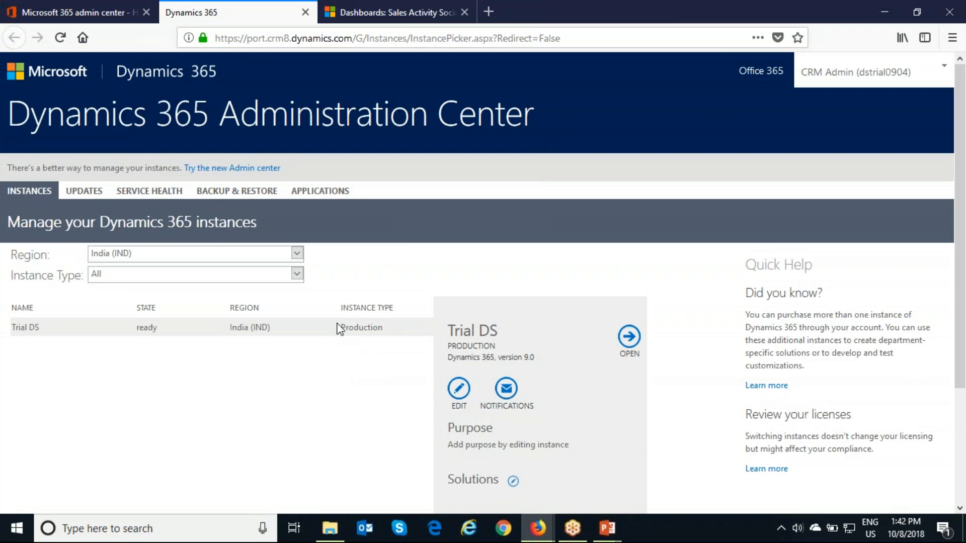
Open the Trial DS instance's solutions and page through them to select Voice of the Customer.
{"action": "scroll", "coordinate": [347, 385], "scroll_direction": "down", "scroll_amount": 1}
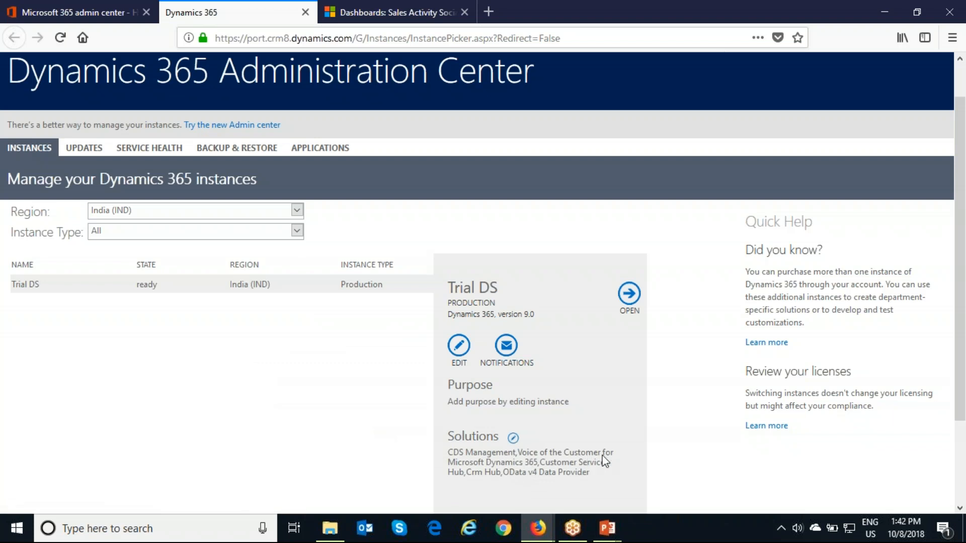
{"action": "left_click", "coordinate": [511, 440]}
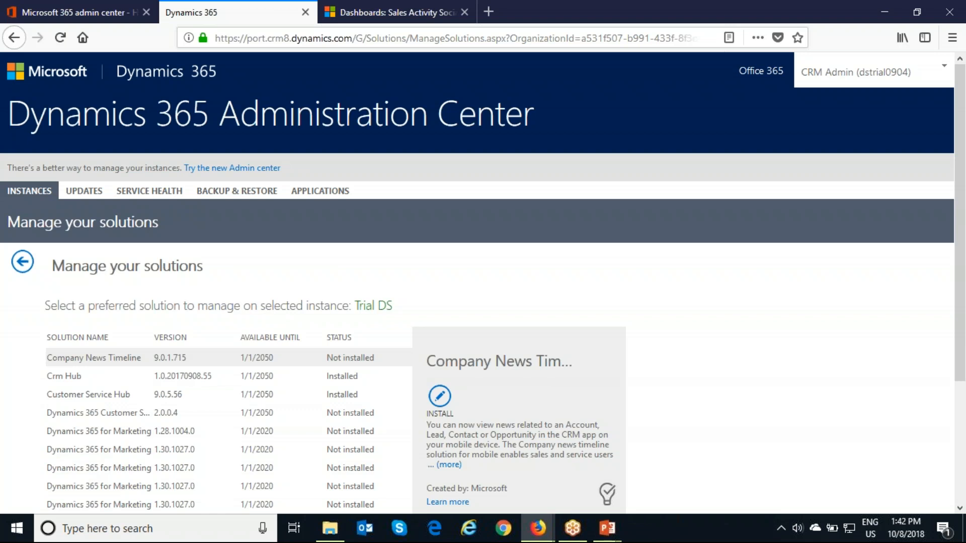
{"action": "scroll", "coordinate": [402, 397], "scroll_direction": "down", "scroll_amount": 2}
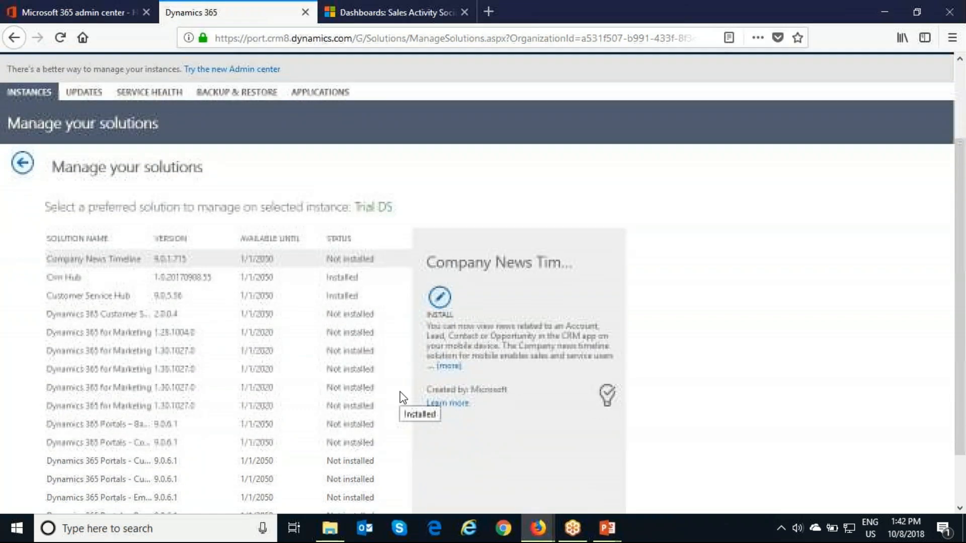
{"action": "scroll", "coordinate": [402, 397], "scroll_direction": "down", "scroll_amount": 1}
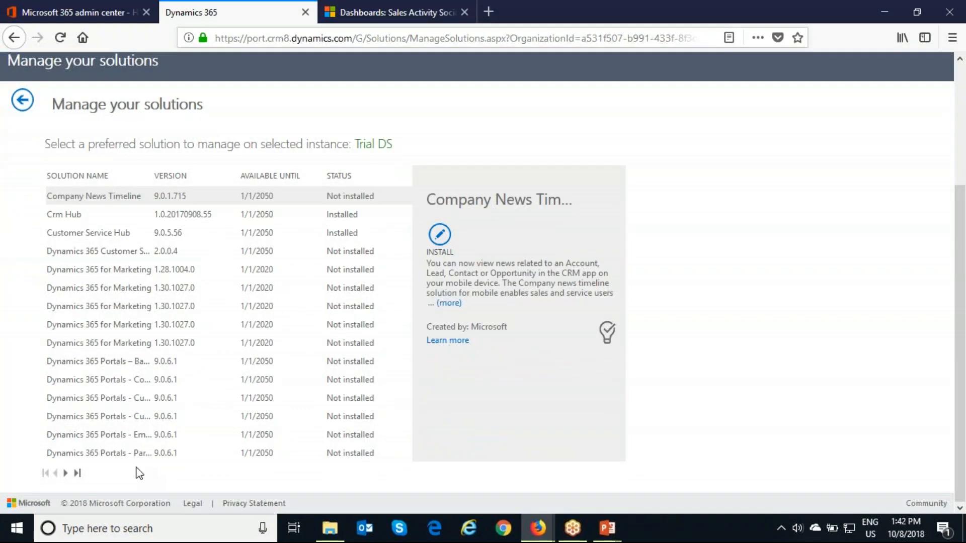
{"action": "left_click", "coordinate": [73, 475]}
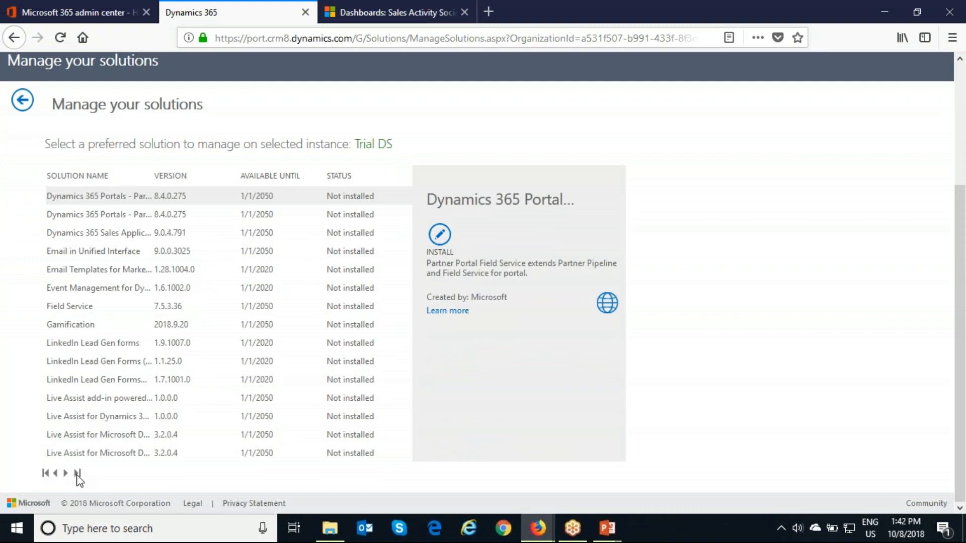
{"action": "left_click", "coordinate": [78, 474]}
{"action": "scroll", "coordinate": [127, 457], "scroll_direction": "down", "scroll_amount": 1}
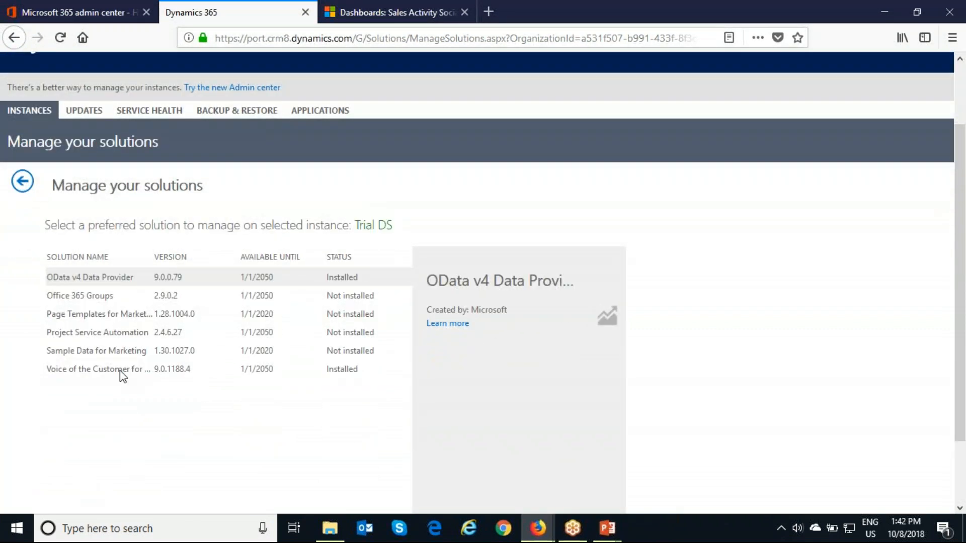
{"action": "left_click", "coordinate": [135, 370]}
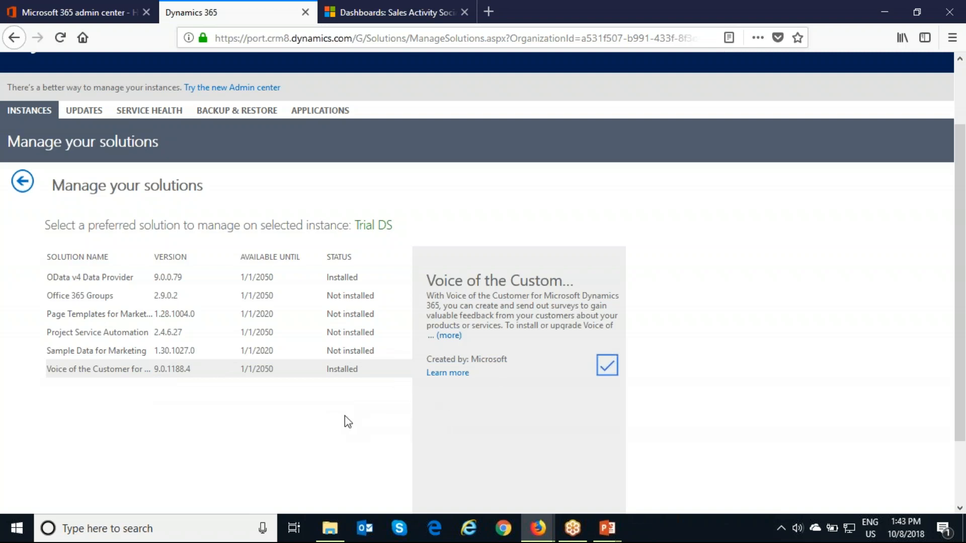
Open the applications list and select the Voice of the Customer application.
{"action": "left_click", "coordinate": [326, 111]}
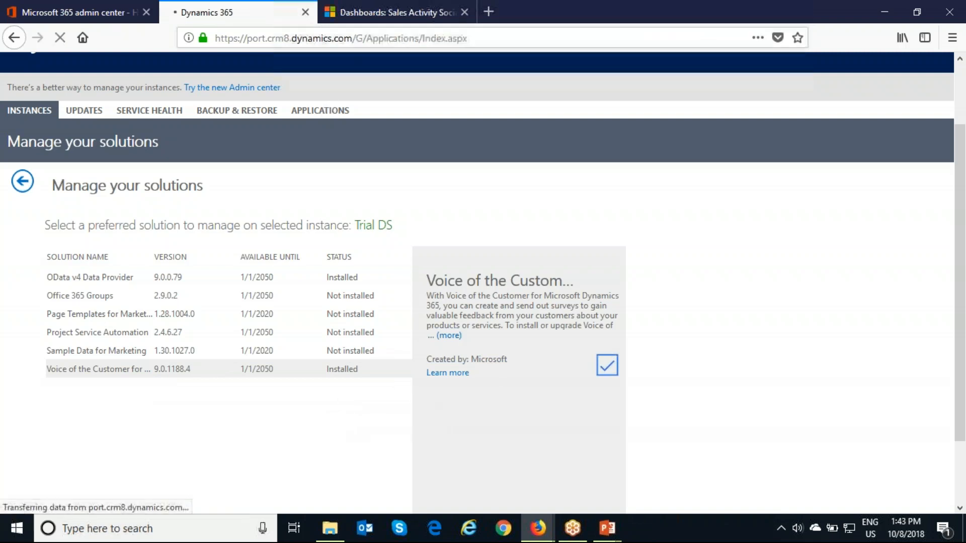
{"action": "scroll", "coordinate": [306, 420], "scroll_direction": "down", "scroll_amount": 3}
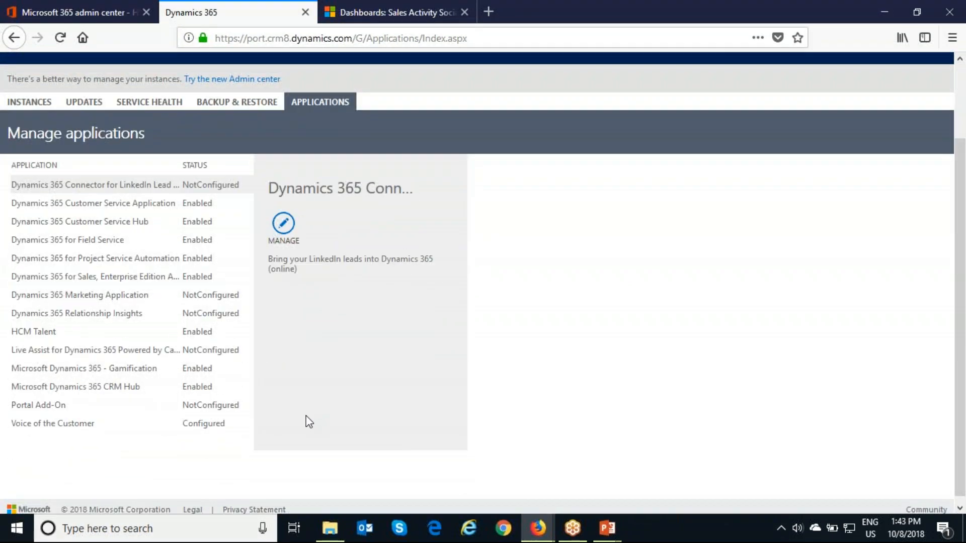
{"action": "left_click", "coordinate": [182, 428]}
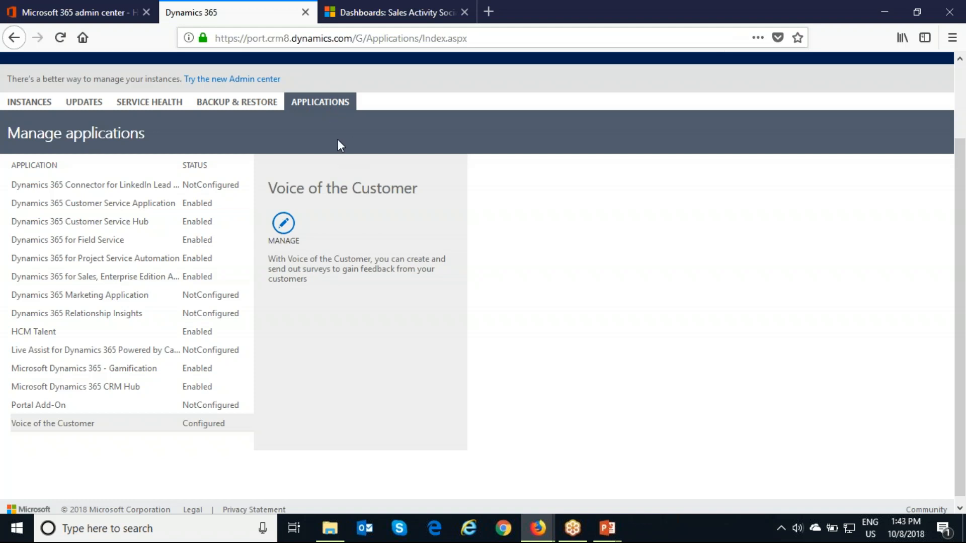
Close the administration tab and open the Custom theme - VOC record under Voice of the Customer Themes.
{"action": "left_click", "coordinate": [305, 12]}
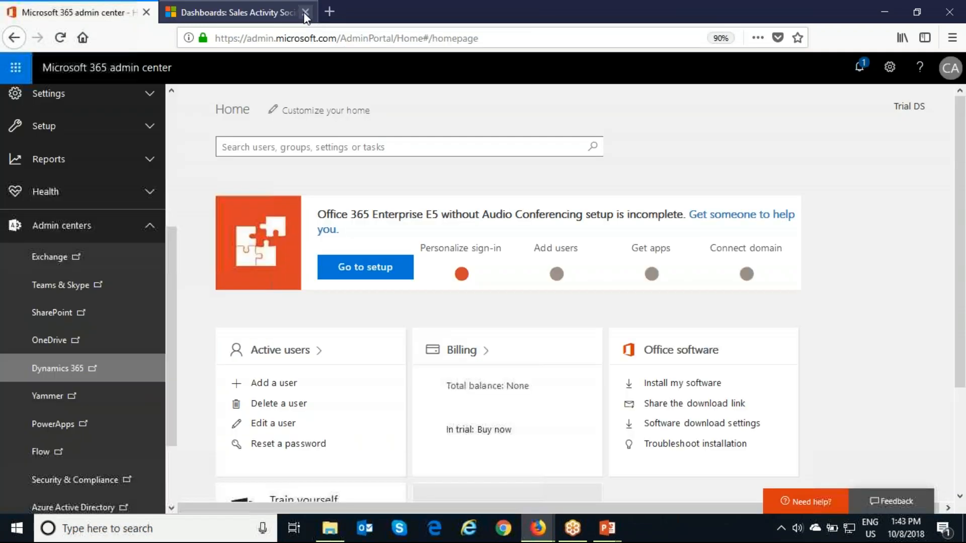
{"action": "left_click", "coordinate": [255, 8]}
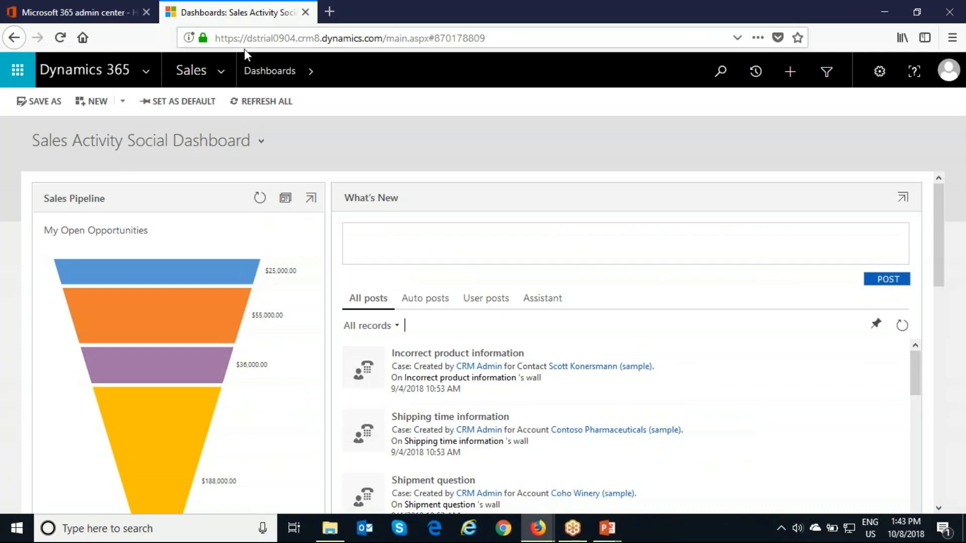
{"action": "left_click", "coordinate": [222, 70]}
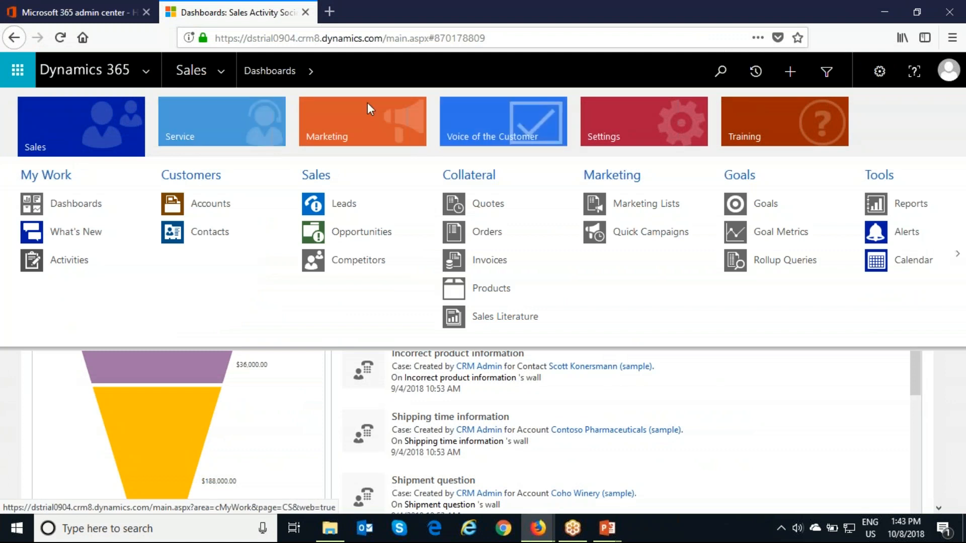
{"action": "left_click", "coordinate": [498, 142]}
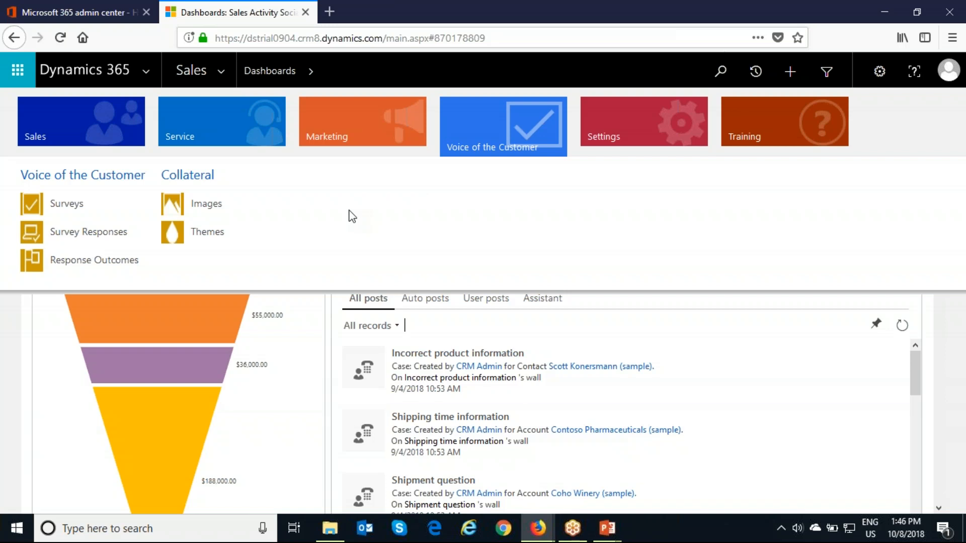
{"action": "left_click", "coordinate": [228, 242]}
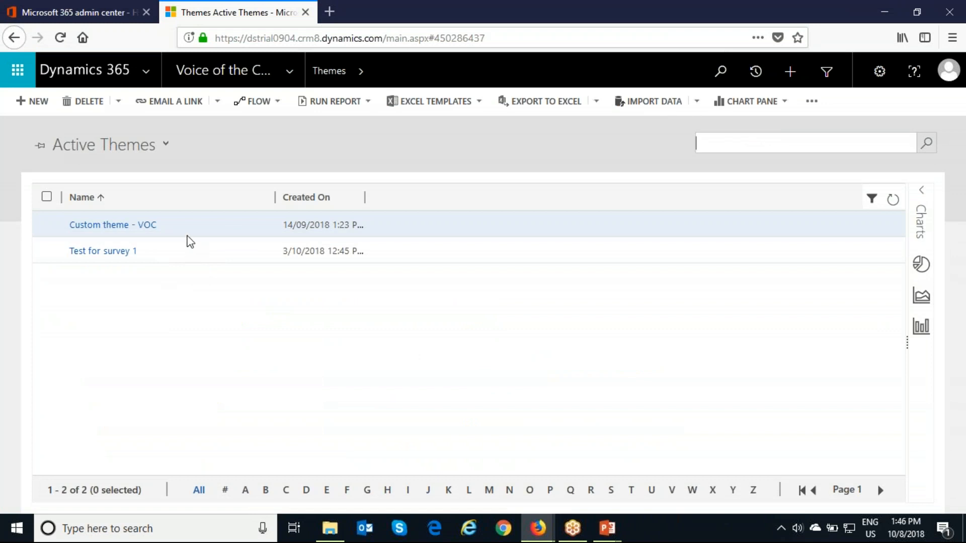
{"action": "left_click", "coordinate": [149, 230]}
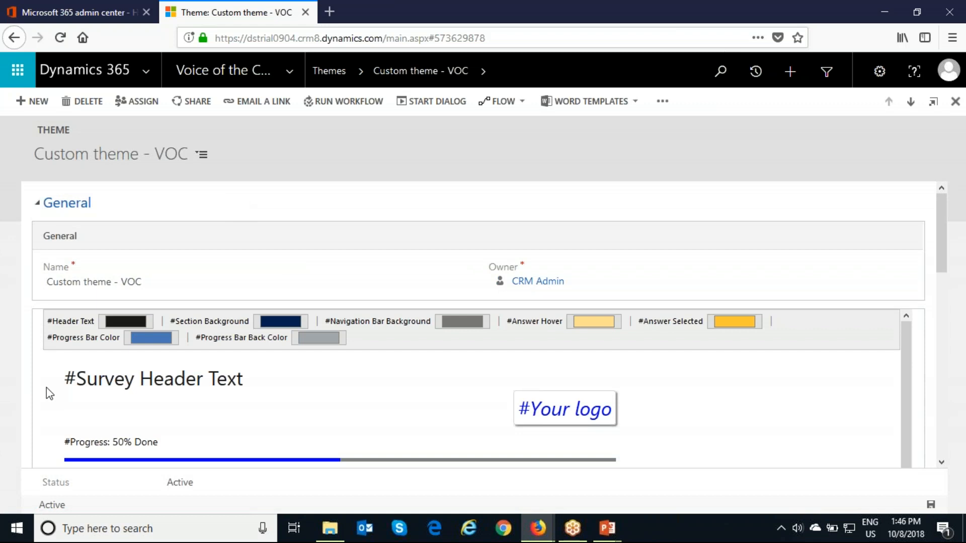
Examine the theme's color swatches and survey header preview in full screen.
{"action": "scroll", "coordinate": [755, 363], "scroll_direction": "down", "scroll_amount": 1}
{"action": "scroll", "coordinate": [754, 363], "scroll_direction": "up", "scroll_amount": 1}
{"action": "key", "text": "F11"}
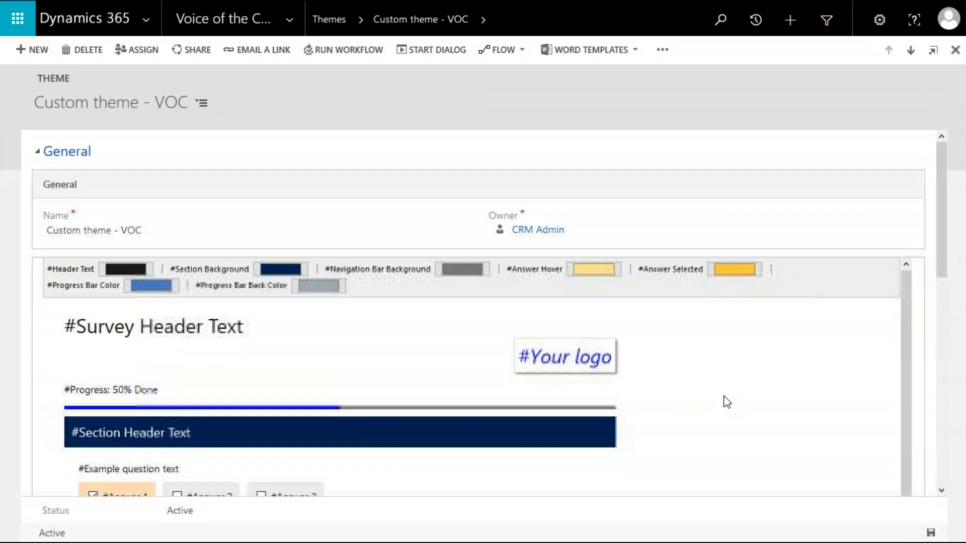
{"action": "scroll", "coordinate": [522, 335], "scroll_direction": "up", "scroll_amount": 1}
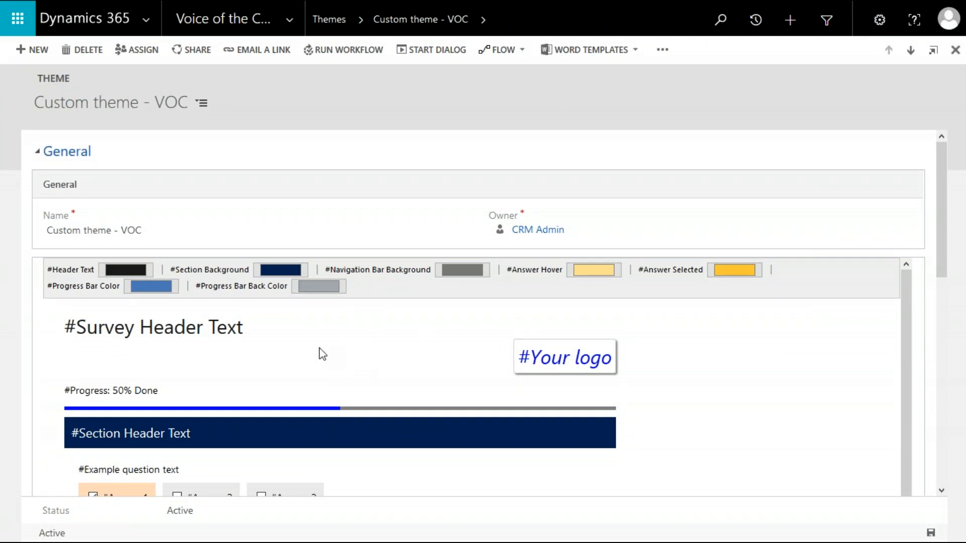
{"action": "left_click_drag", "start_coordinate": [102, 330], "coordinate": [238, 330]}
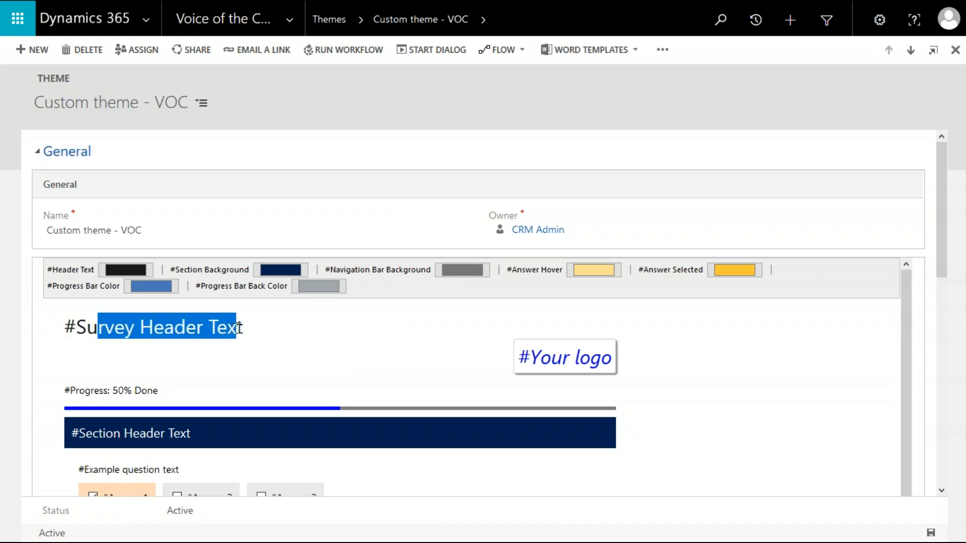
{"action": "left_click", "coordinate": [433, 370]}
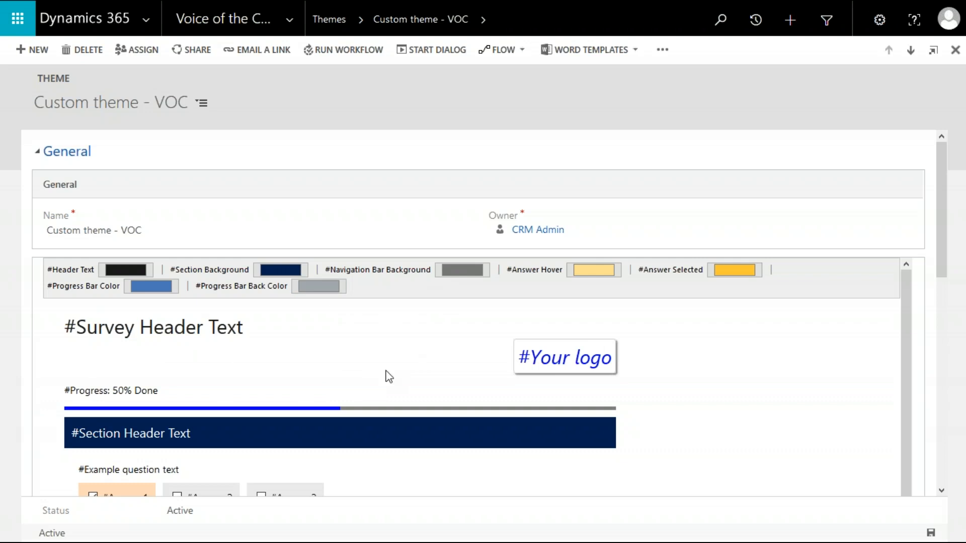
Scroll through the theme's survey preview and Runtime CSS section, then return to the Themes list.
{"action": "scroll", "coordinate": [388, 378], "scroll_direction": "down", "scroll_amount": 1}
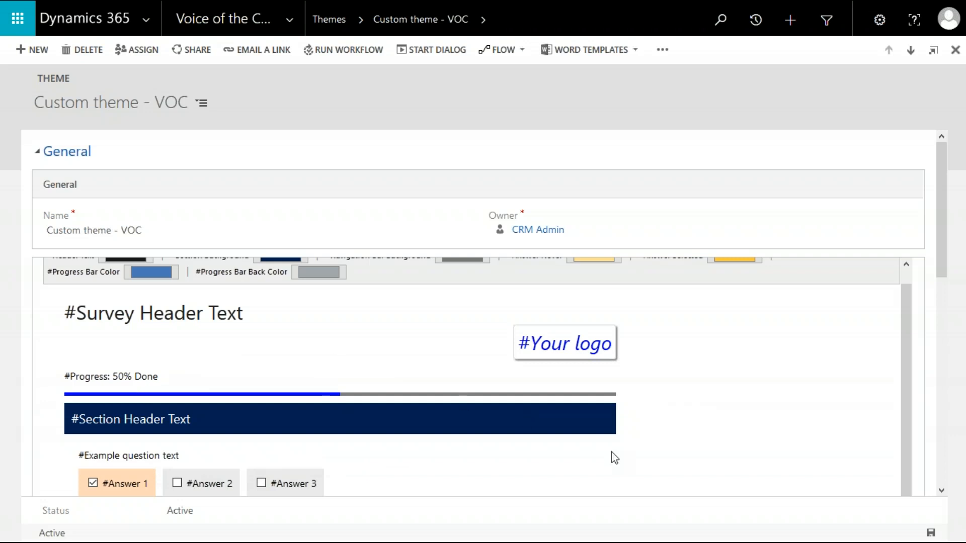
{"action": "scroll", "coordinate": [611, 453], "scroll_direction": "down", "scroll_amount": 7}
{"action": "scroll", "coordinate": [611, 453], "scroll_direction": "up", "scroll_amount": 3}
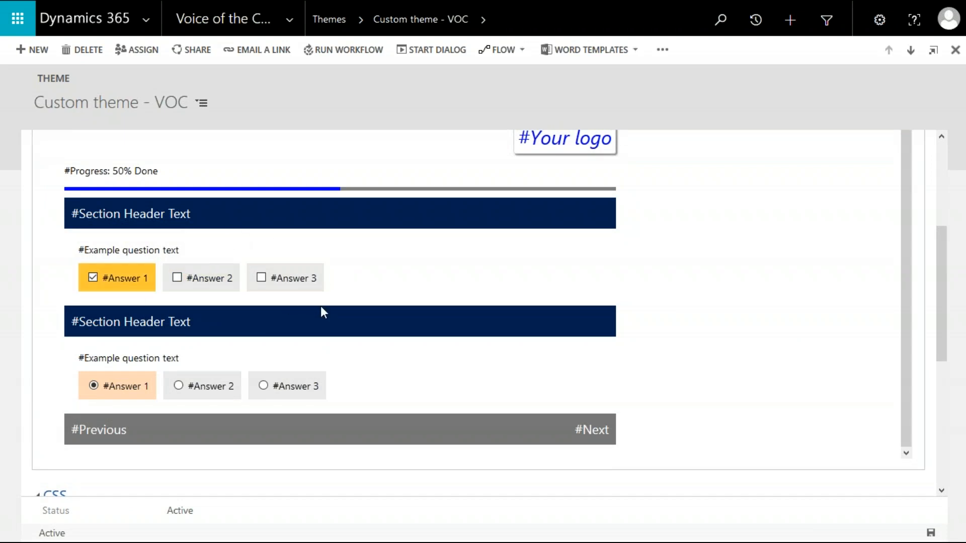
{"action": "scroll", "coordinate": [546, 341], "scroll_direction": "down", "scroll_amount": 3}
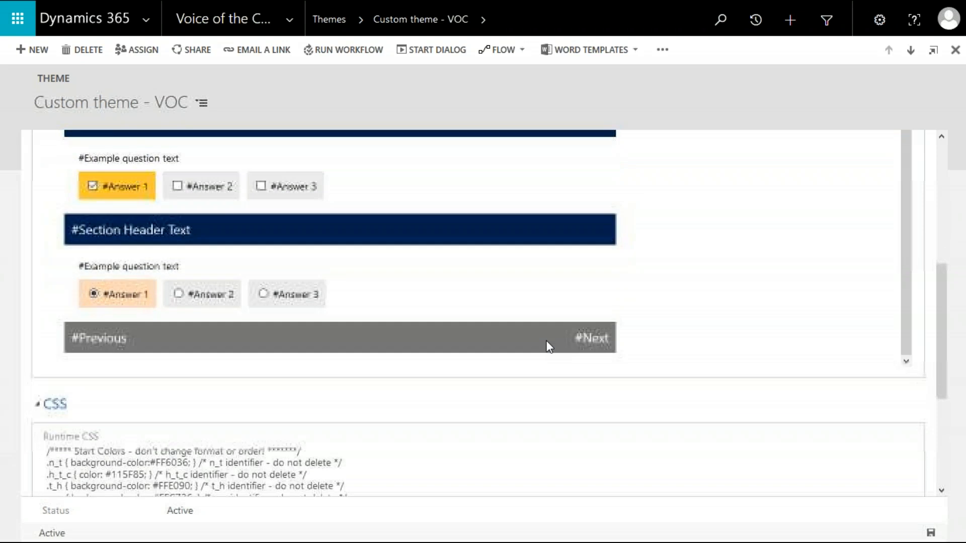
{"action": "scroll", "coordinate": [548, 347], "scroll_direction": "down", "scroll_amount": 3}
{"action": "scroll", "coordinate": [549, 347], "scroll_direction": "up", "scroll_amount": 5}
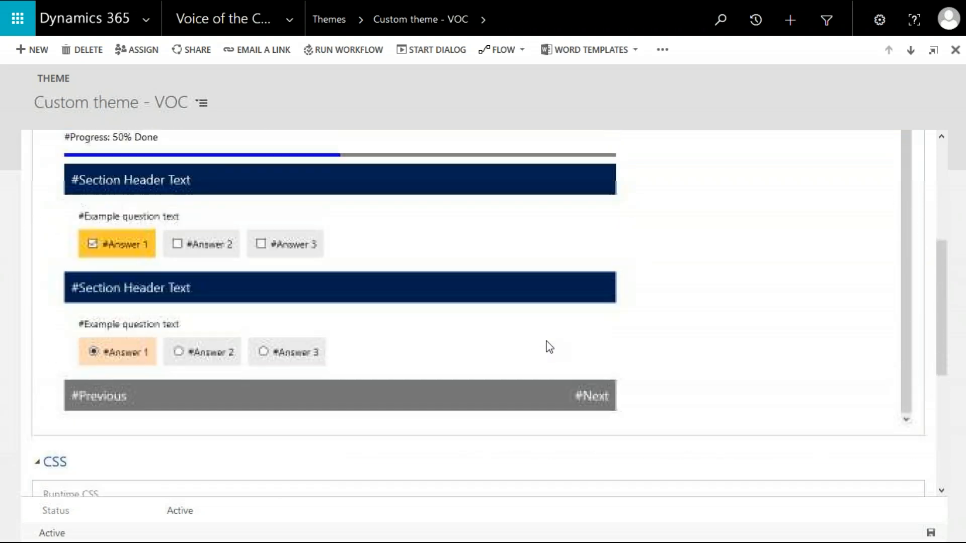
{"action": "scroll", "coordinate": [549, 347], "scroll_direction": "up", "scroll_amount": 2}
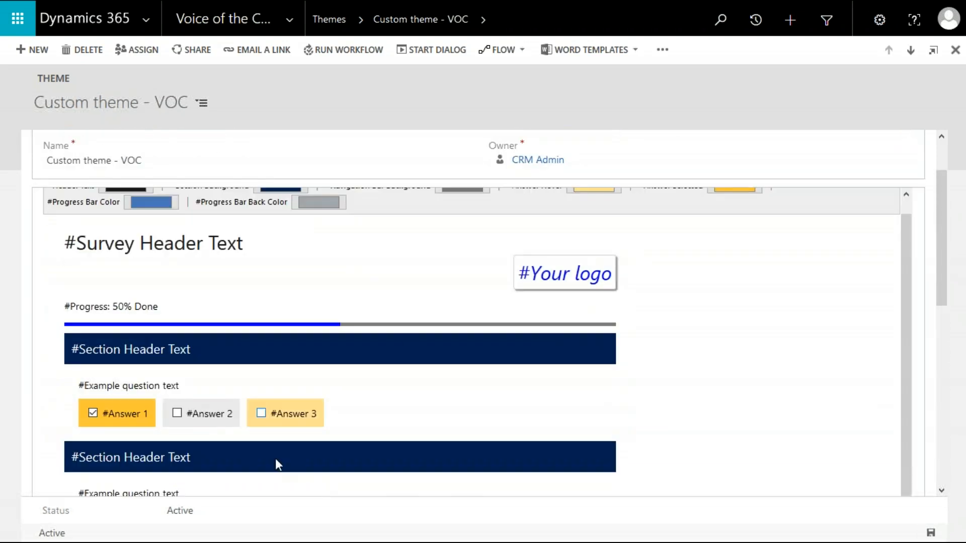
{"action": "scroll", "coordinate": [416, 274], "scroll_direction": "up", "scroll_amount": 1}
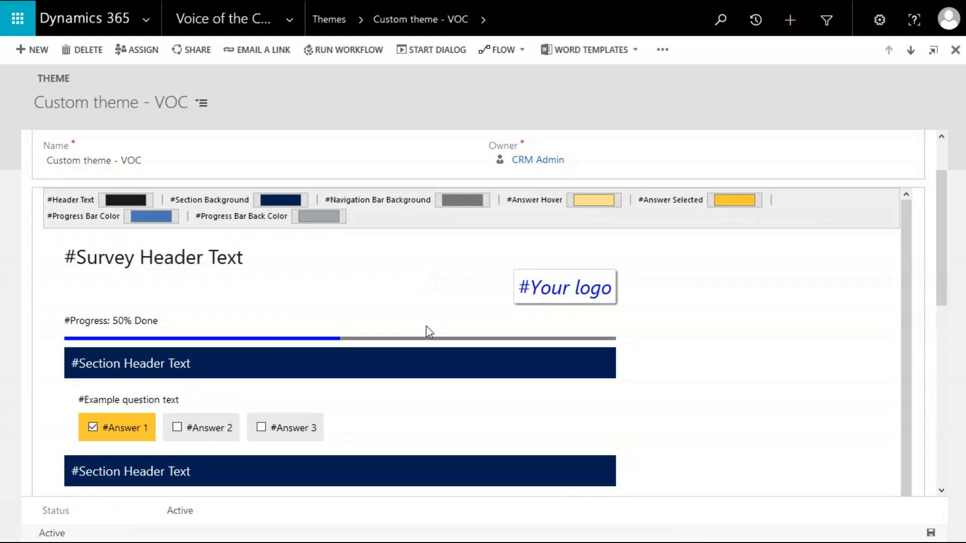
{"action": "scroll", "coordinate": [426, 331], "scroll_direction": "down", "scroll_amount": 1}
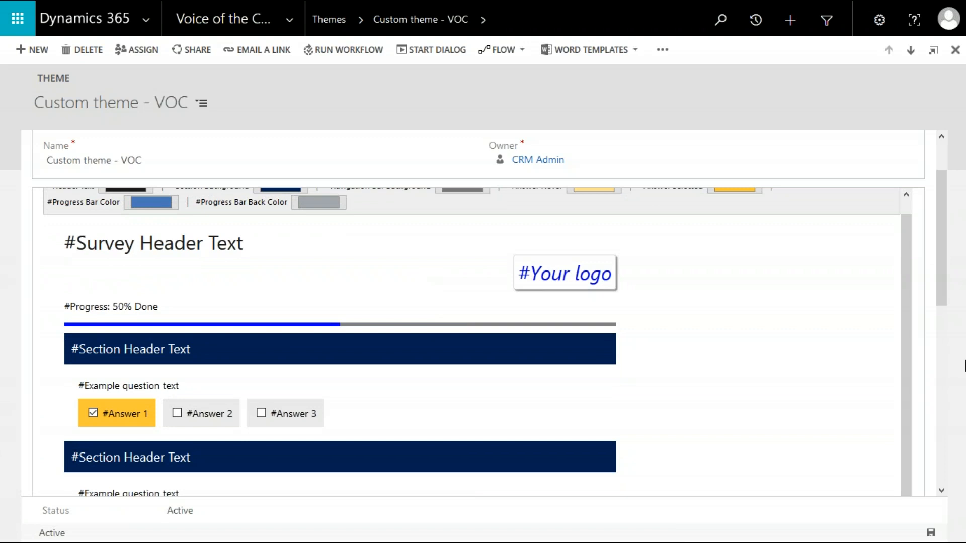
{"action": "left_click", "coordinate": [941, 489]}
{"action": "left_click", "coordinate": [941, 491]}
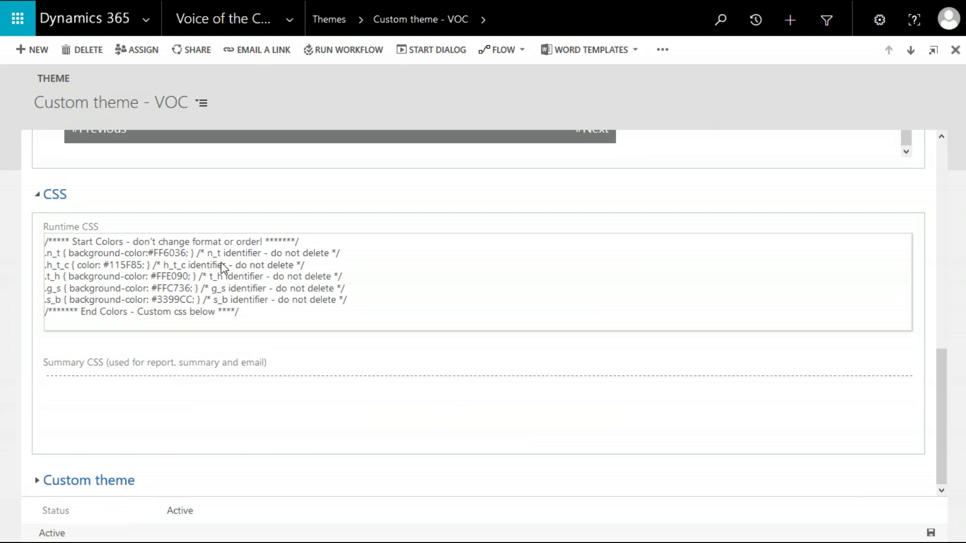
{"action": "left_click", "coordinate": [177, 275]}
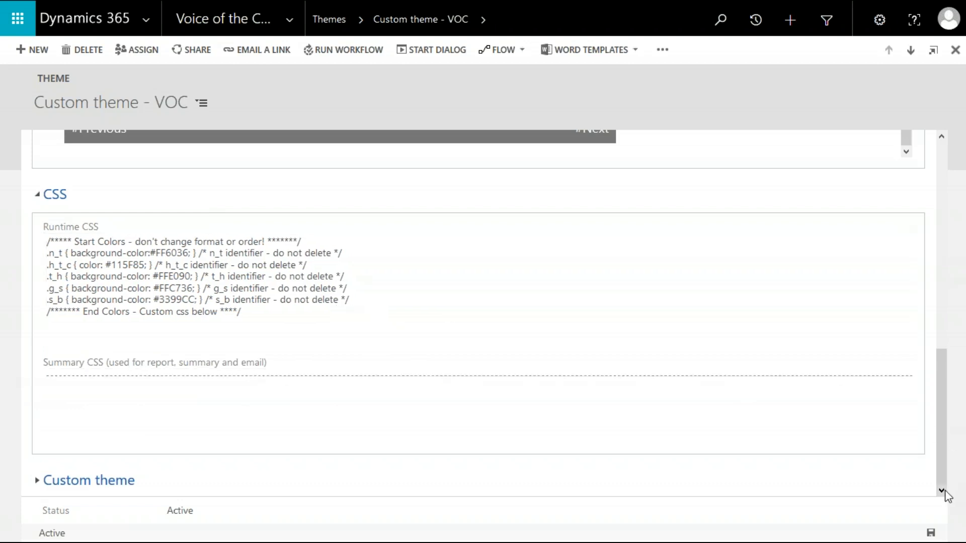
{"action": "scroll", "coordinate": [527, 297], "scroll_direction": "up", "scroll_amount": 10}
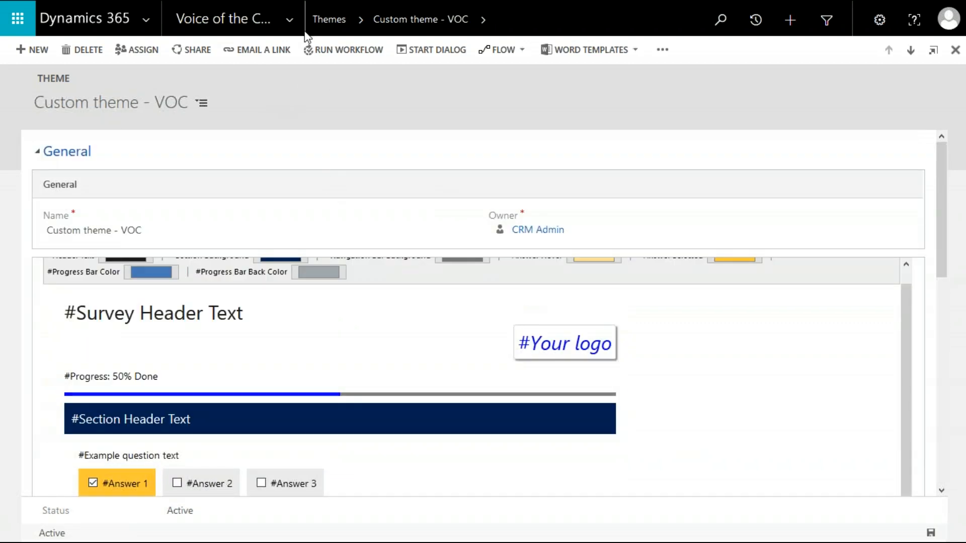
{"action": "left_click", "coordinate": [320, 23]}
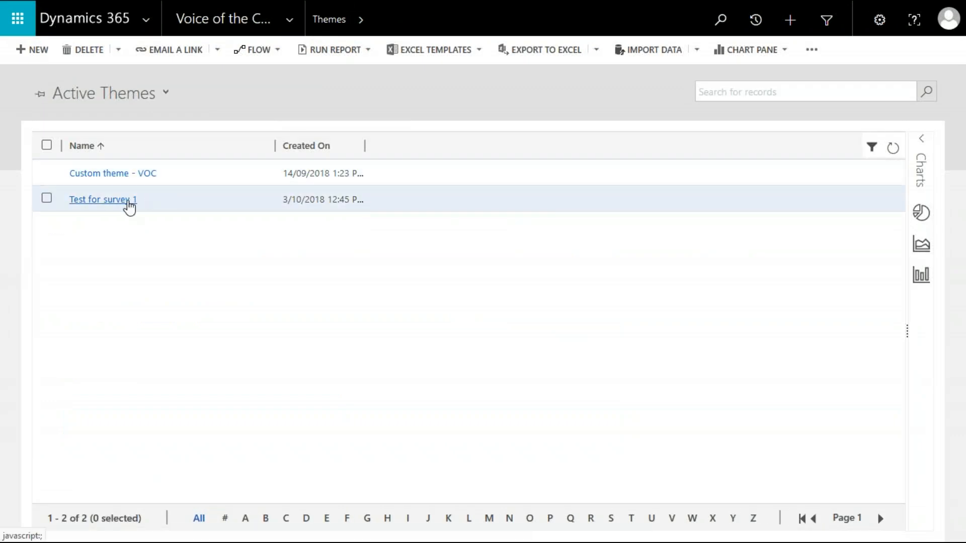
{"action": "mouse_move", "coordinate": [276, 25]}
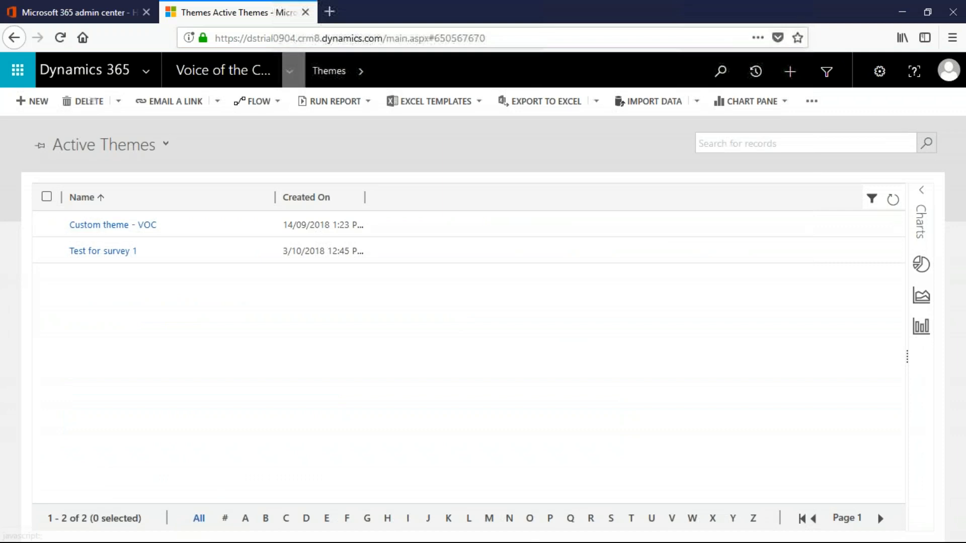
Open the DS Logo record under Voice of the Customer Images and scroll through its image preview.
{"action": "left_click", "coordinate": [290, 71]}
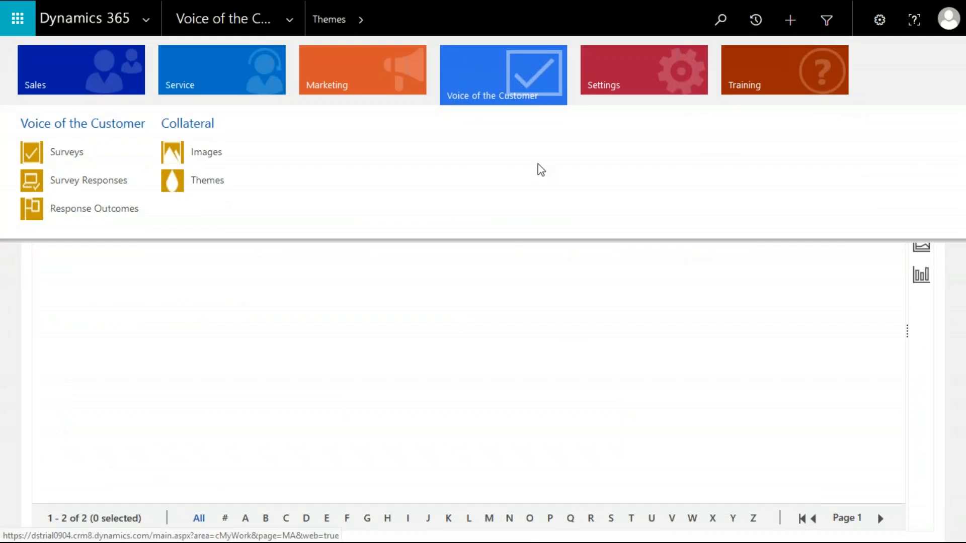
{"action": "left_click", "coordinate": [222, 165]}
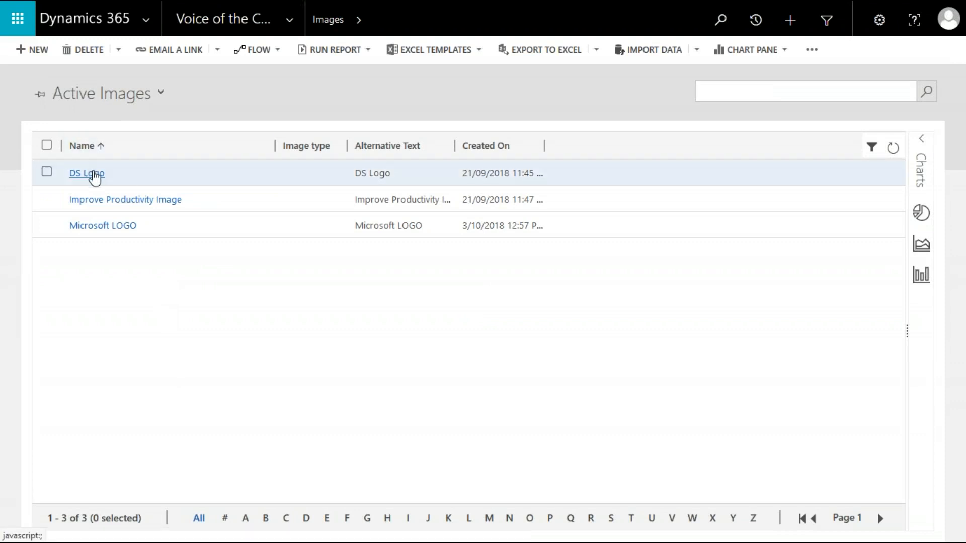
{"action": "left_click", "coordinate": [90, 174]}
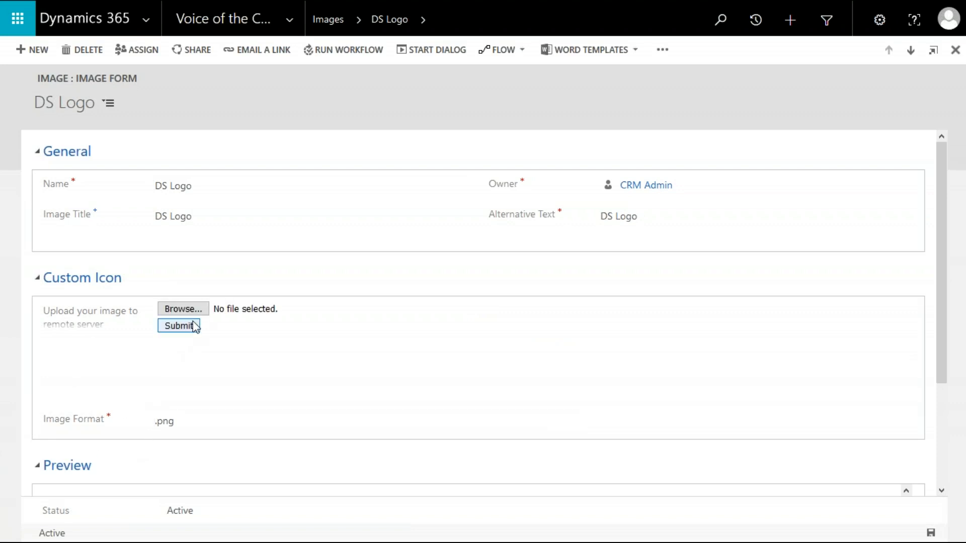
{"action": "scroll", "coordinate": [275, 373], "scroll_direction": "down", "scroll_amount": 3}
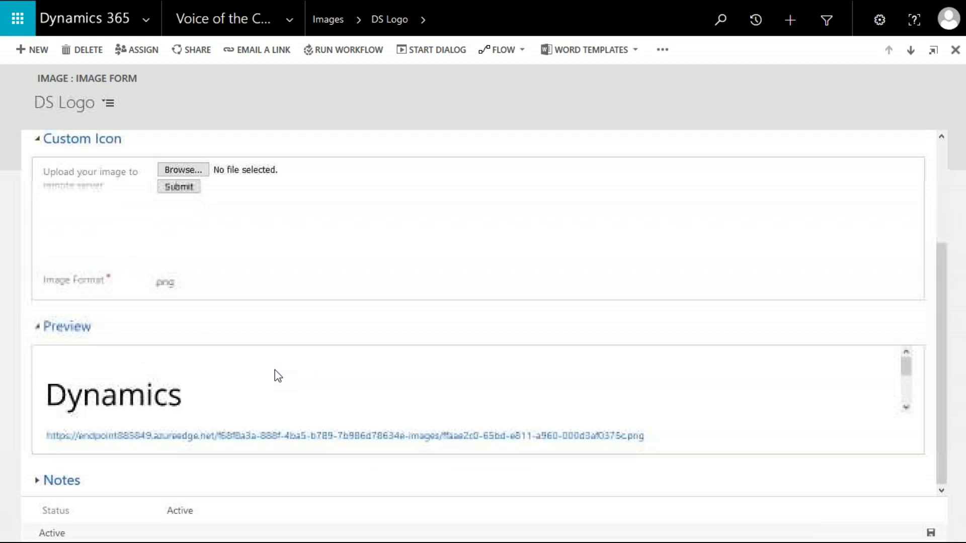
{"action": "left_click", "coordinate": [906, 408]}
{"action": "left_click", "coordinate": [906, 407]}
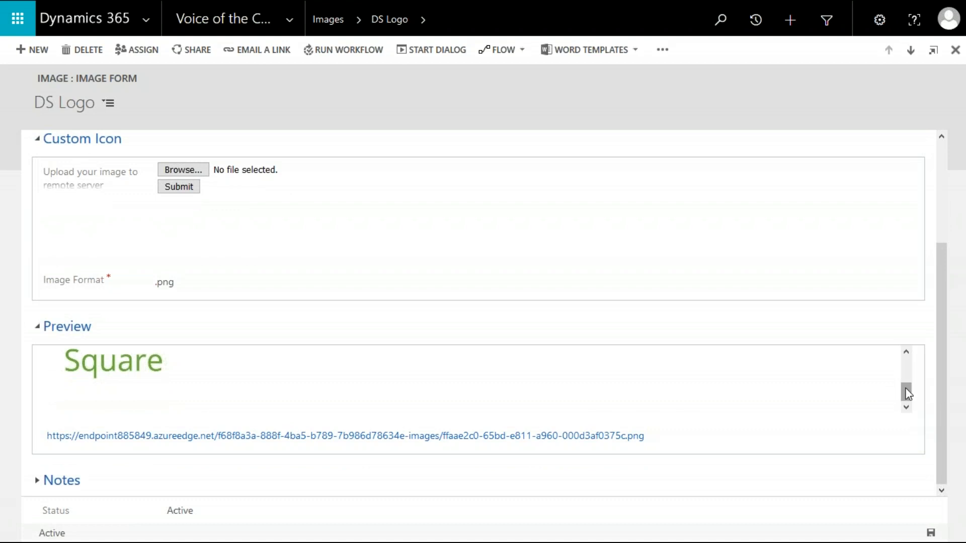
{"action": "left_click_drag", "start_coordinate": [907, 393], "coordinate": [906, 378]}
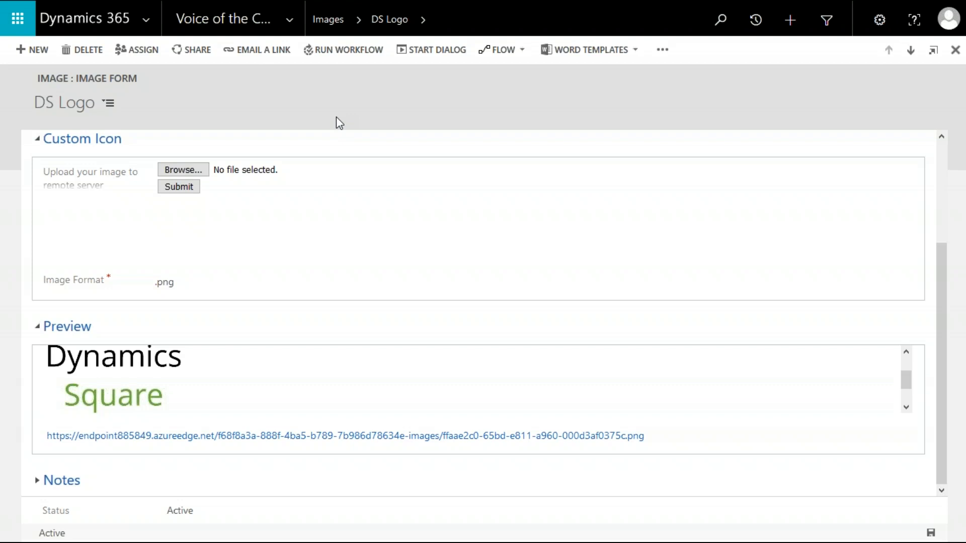
Open the Service Request Completion Survey record from the Voice of the Customer Surveys list.
{"action": "left_click", "coordinate": [289, 22]}
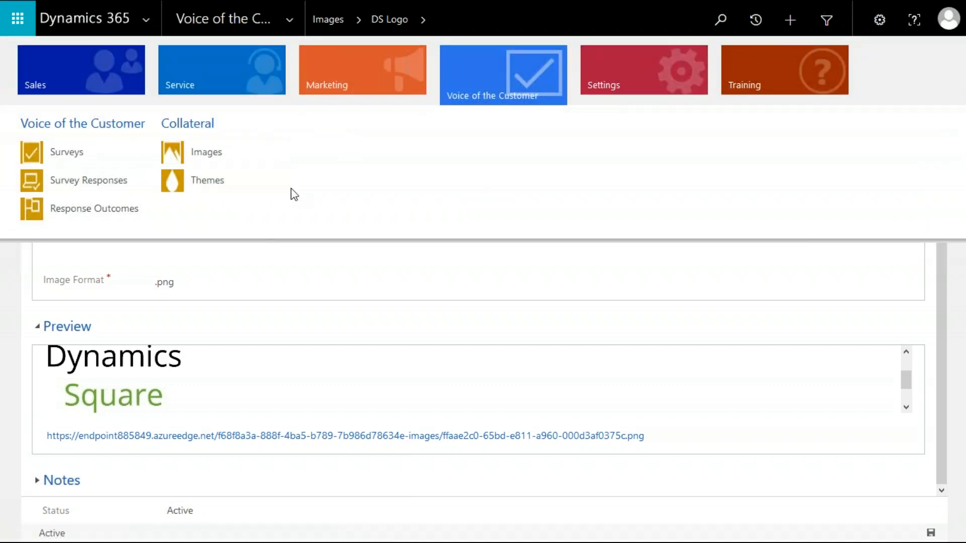
{"action": "left_click", "coordinate": [135, 155]}
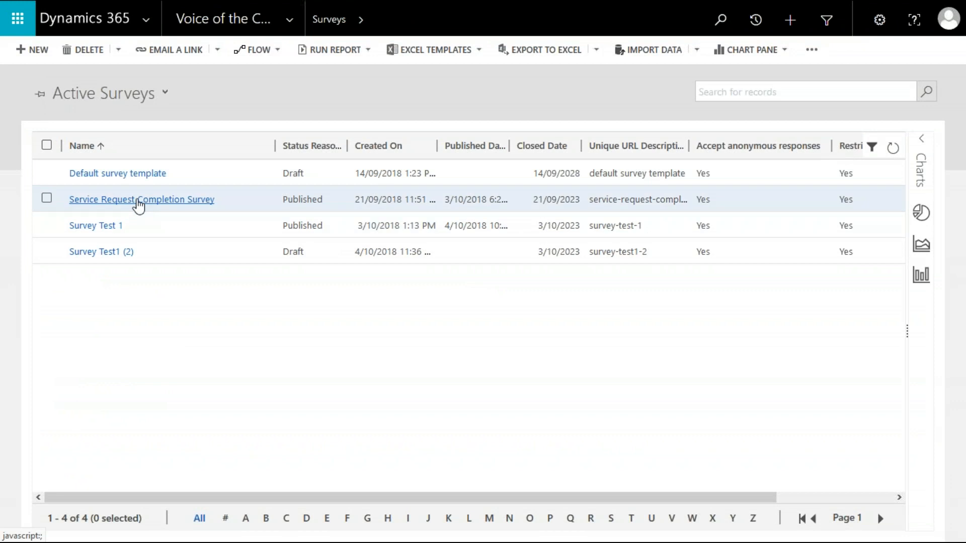
{"action": "left_click", "coordinate": [138, 201]}
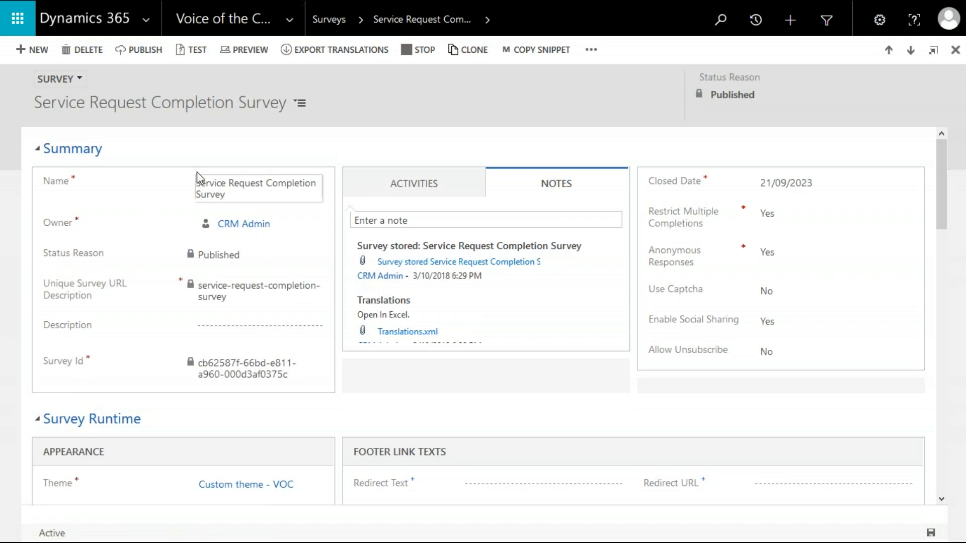
Collapse each section of the survey form, then expand the Summary section again.
{"action": "left_click", "coordinate": [73, 147]}
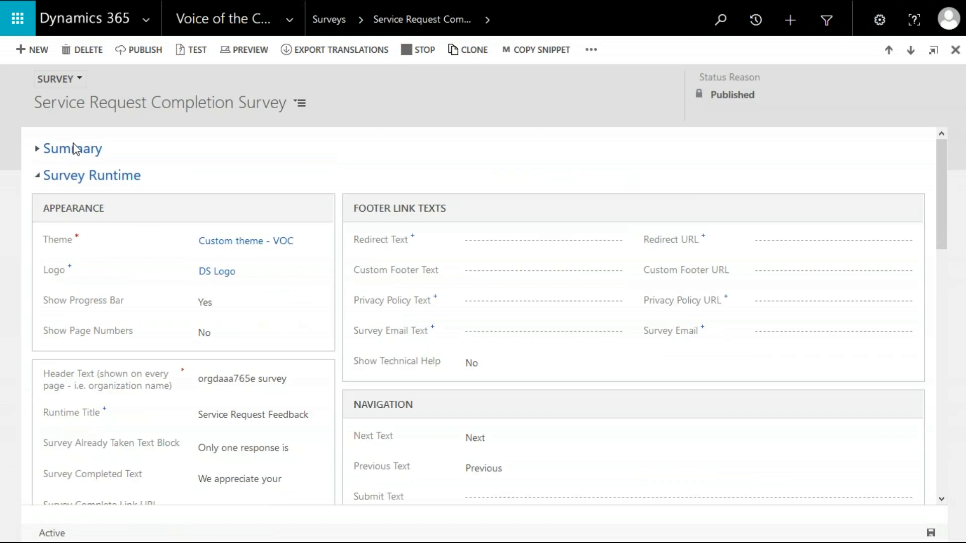
{"action": "left_click", "coordinate": [70, 176]}
{"action": "left_click", "coordinate": [69, 205]}
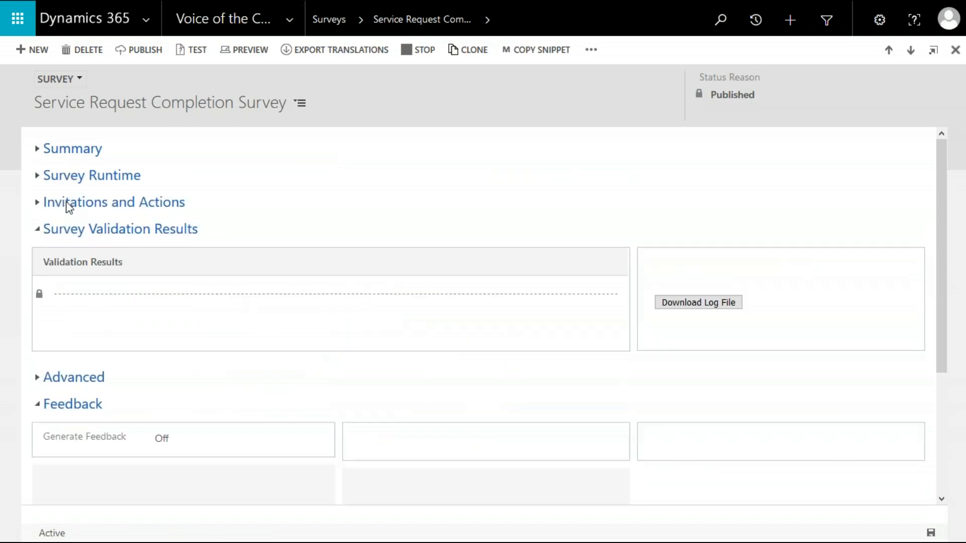
{"action": "left_click", "coordinate": [62, 231]}
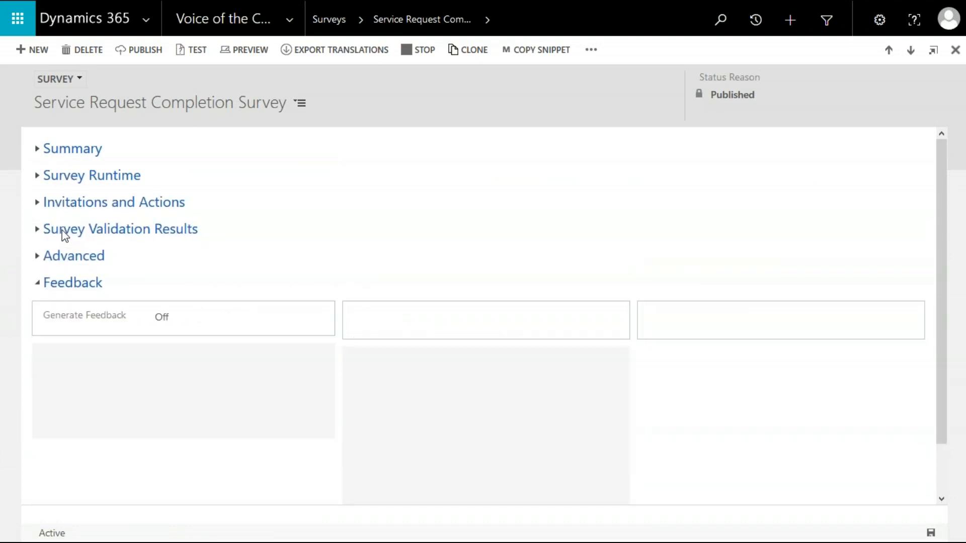
{"action": "left_click", "coordinate": [68, 283]}
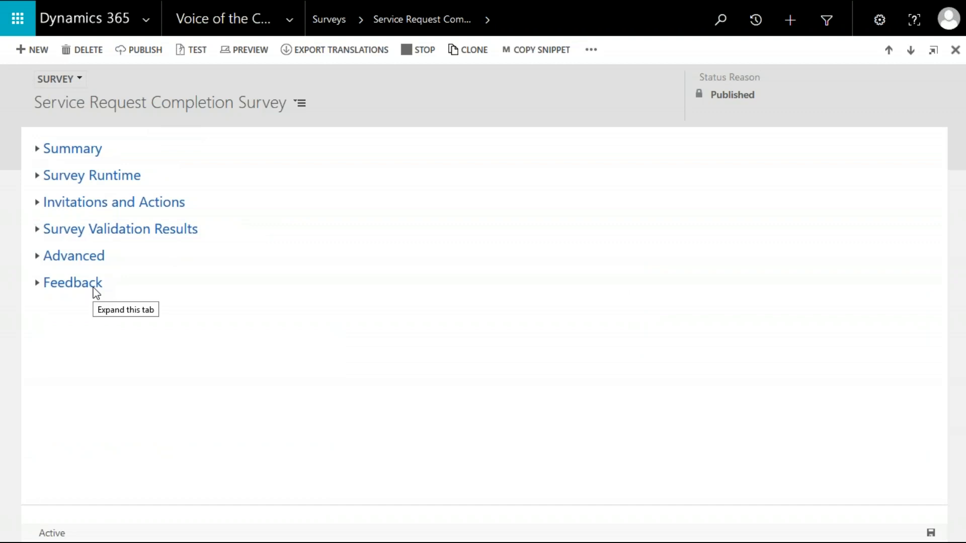
{"action": "left_click", "coordinate": [73, 151]}
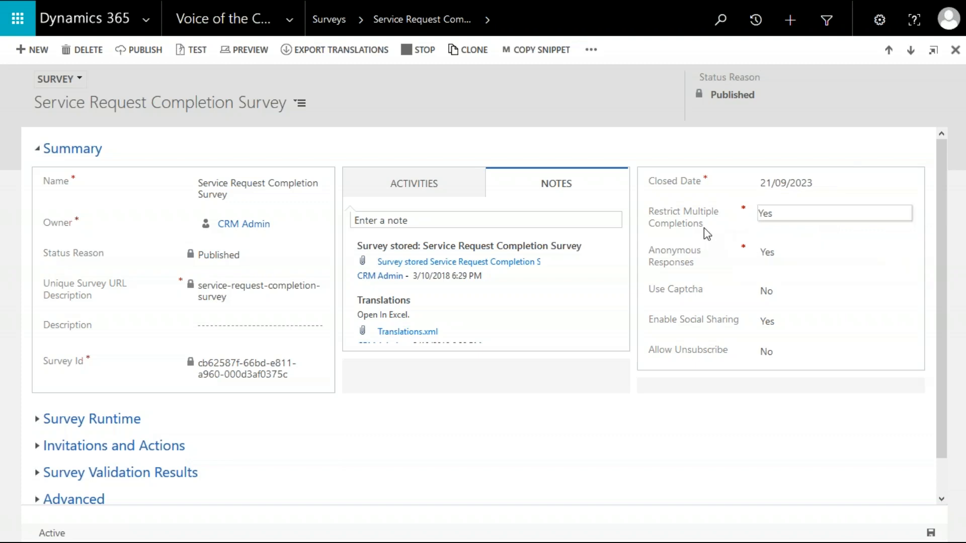
{"action": "mouse_move", "coordinate": [710, 230]}
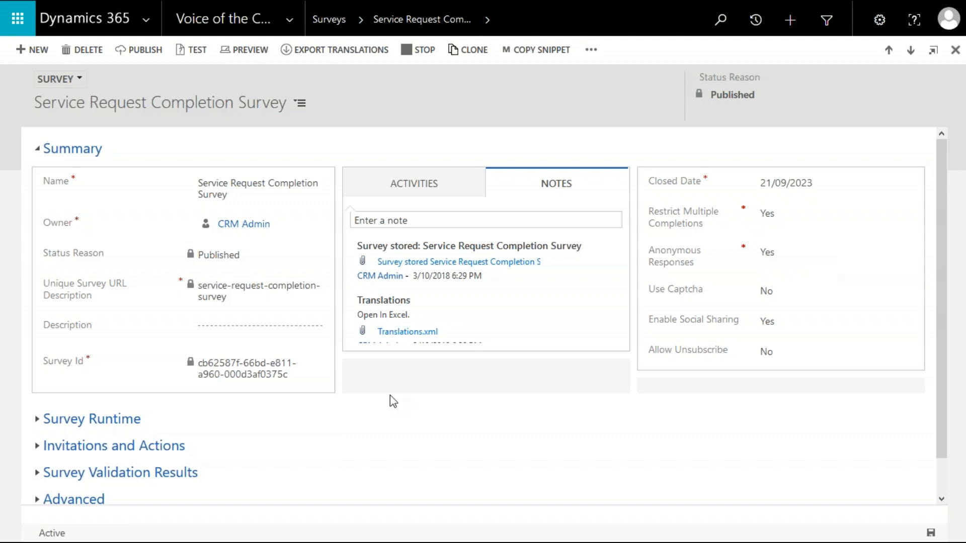
Expand the Survey Runtime section and review its appearance, theme and footer link settings.
{"action": "left_click", "coordinate": [119, 426]}
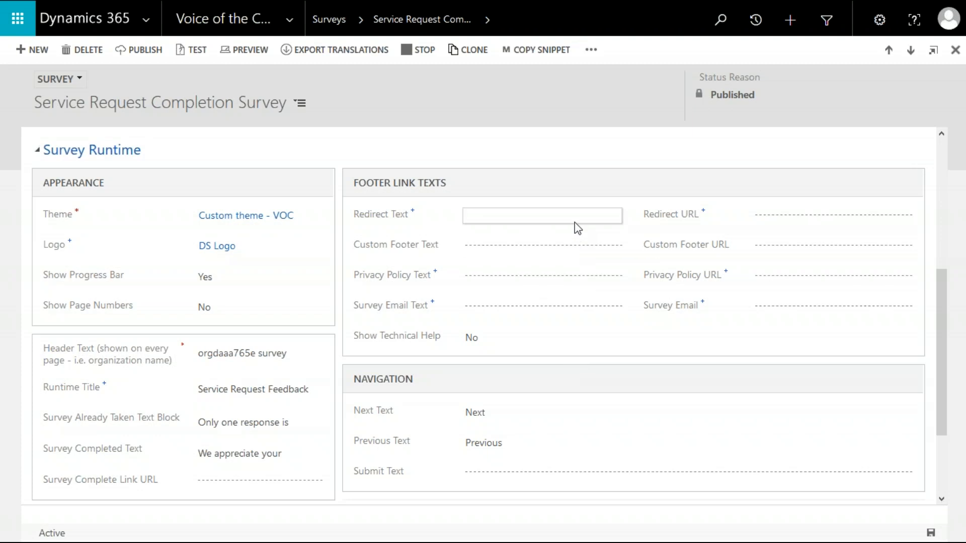
{"action": "left_click", "coordinate": [578, 223]}
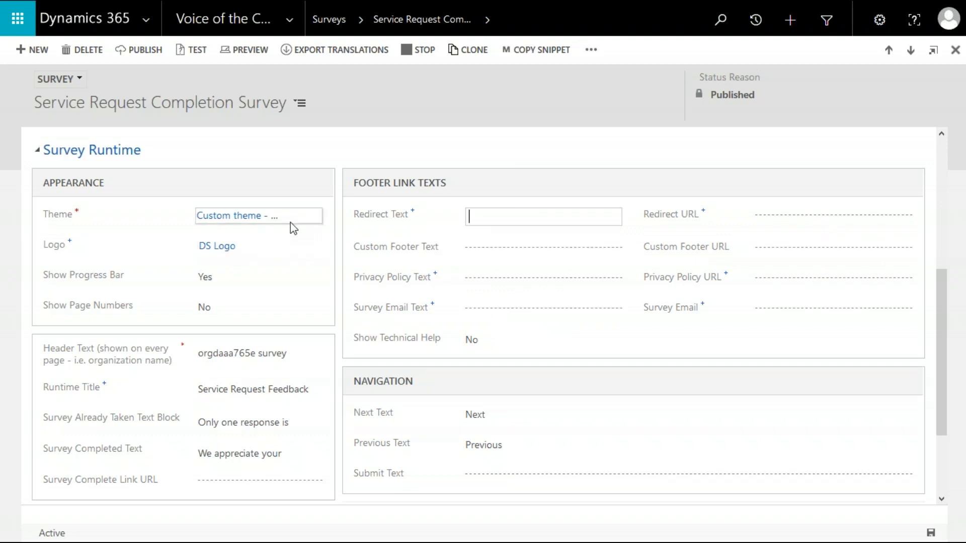
{"action": "left_click", "coordinate": [121, 216]}
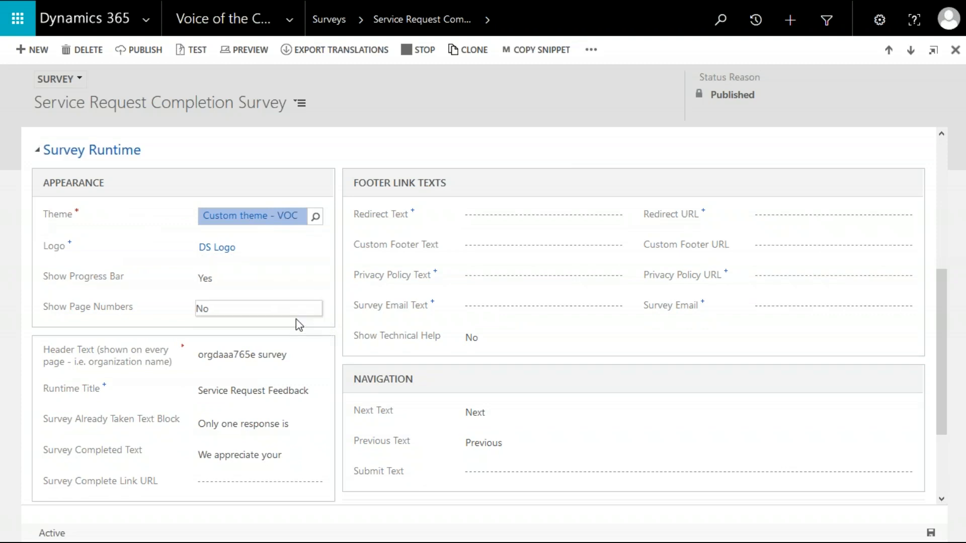
{"action": "scroll", "coordinate": [387, 387], "scroll_direction": "down", "scroll_amount": 3}
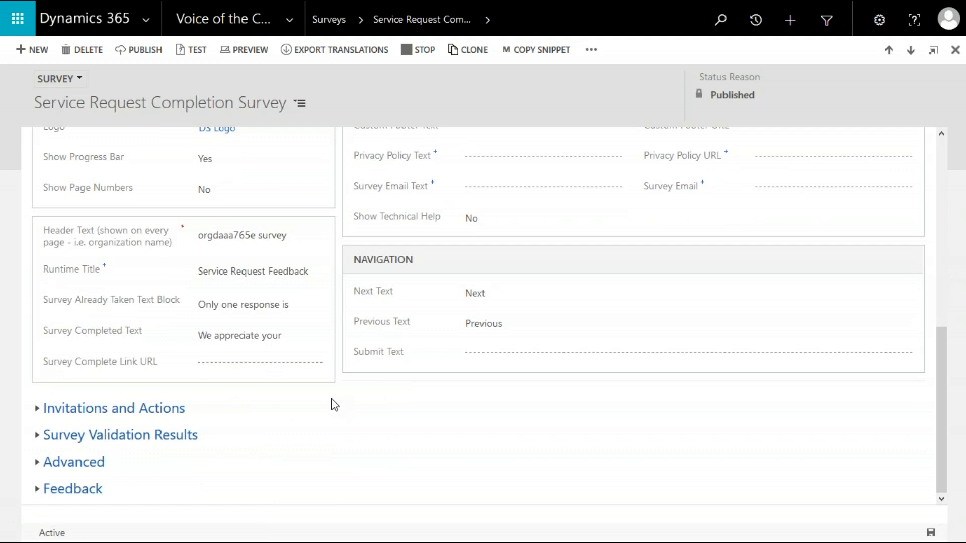
Expand the Invitations and Actions, Survey Validation Results, Advanced and Feedback sections to review their settings.
{"action": "left_click", "coordinate": [142, 410]}
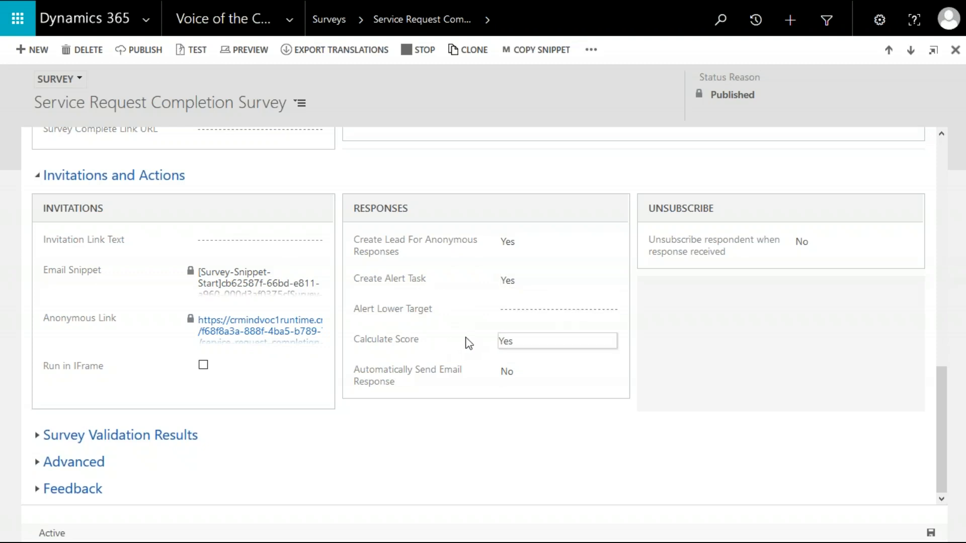
{"action": "mouse_move", "coordinate": [437, 353]}
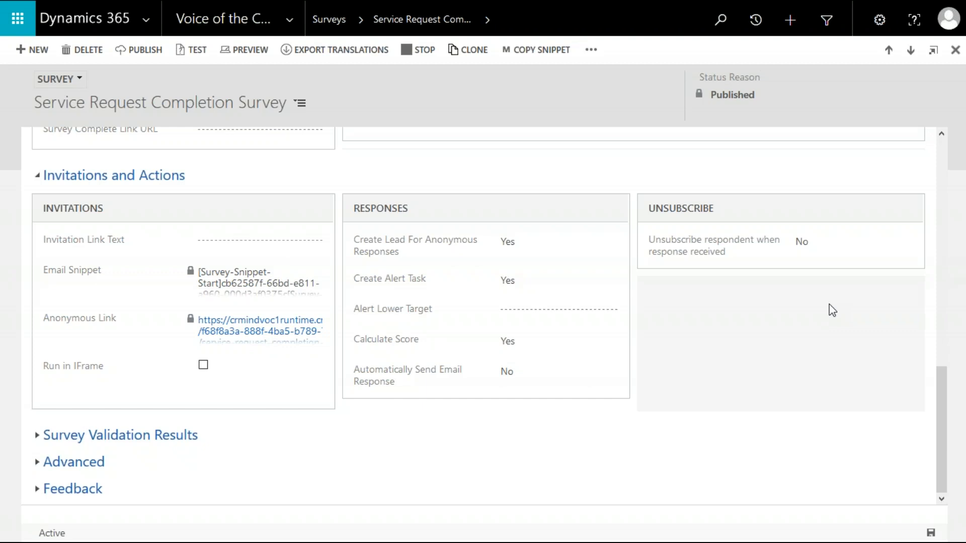
{"action": "left_click", "coordinate": [154, 435]}
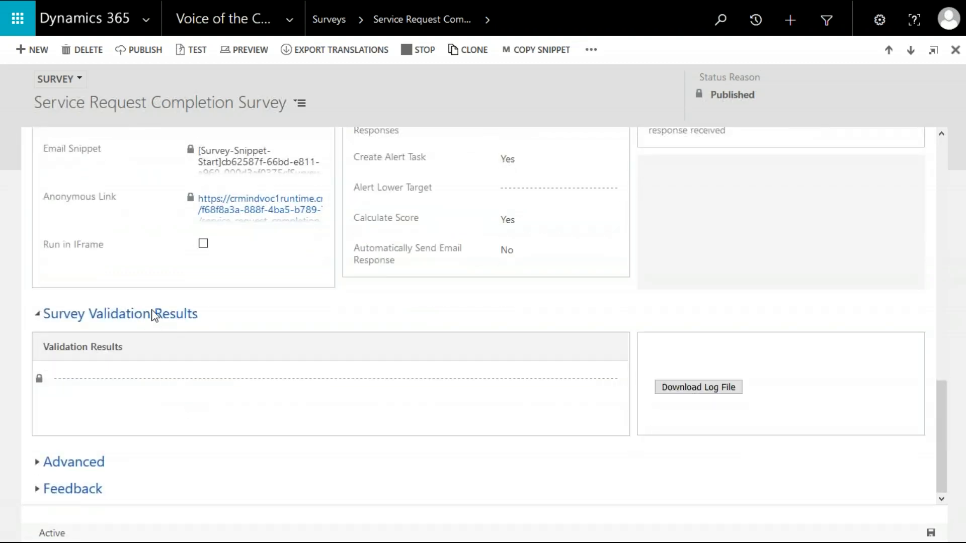
{"action": "left_click", "coordinate": [157, 314]}
{"action": "left_click", "coordinate": [96, 467]}
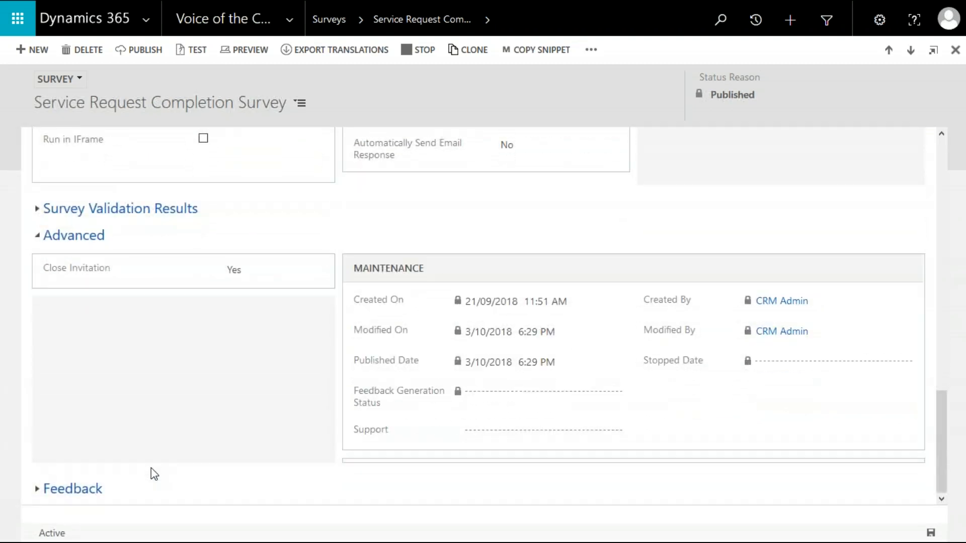
{"action": "left_click", "coordinate": [88, 492]}
{"action": "scroll", "coordinate": [125, 420], "scroll_direction": "up", "scroll_amount": 15}
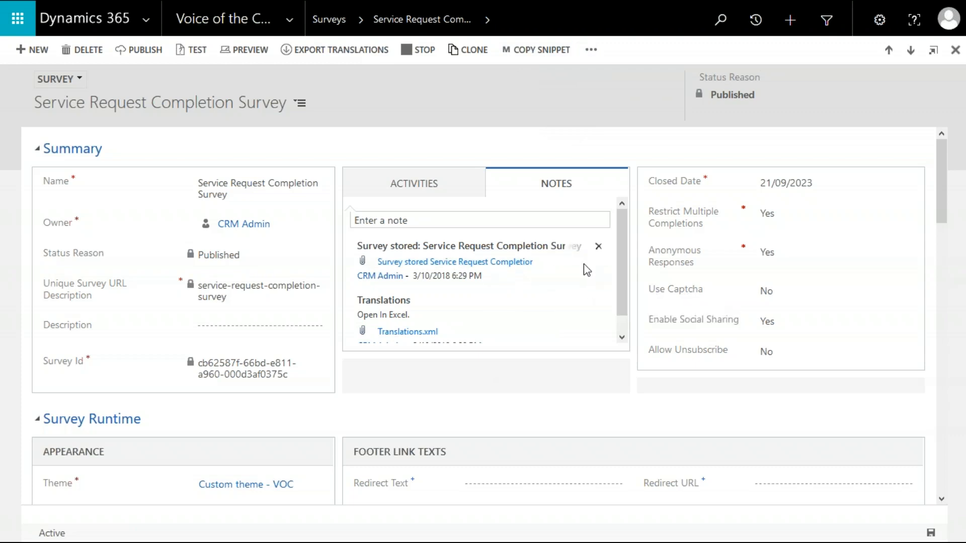
Copy the survey's email snippet from the survey record.
{"action": "left_click", "coordinate": [435, 189]}
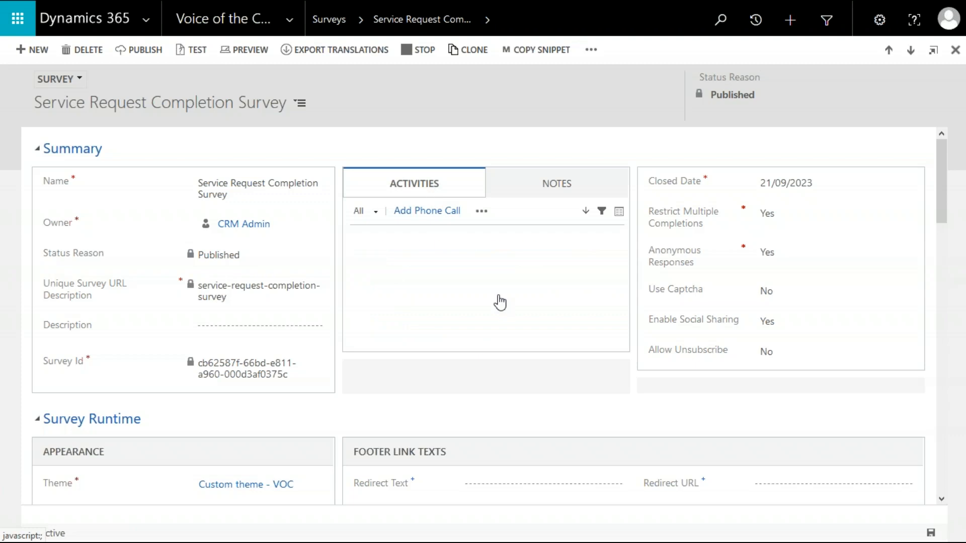
{"action": "left_click", "coordinate": [520, 195]}
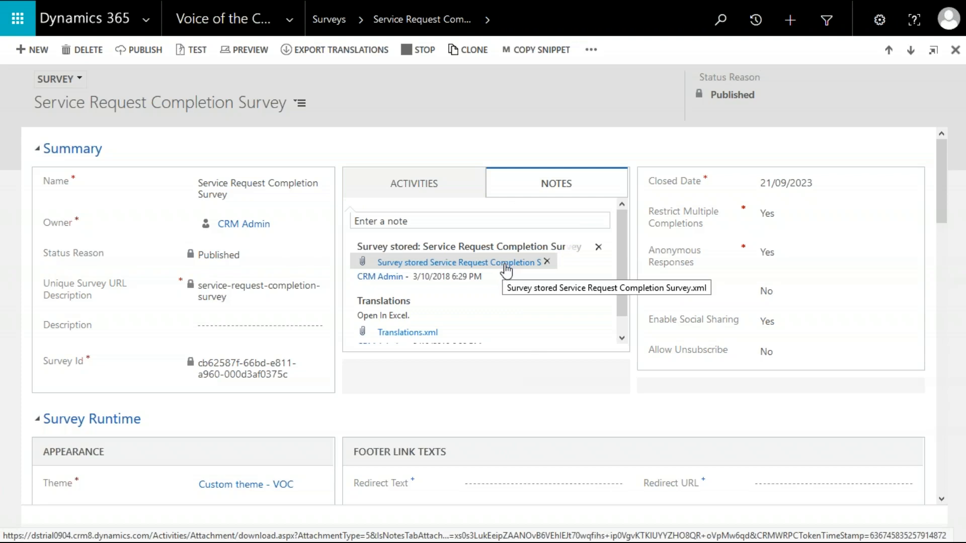
{"action": "left_click", "coordinate": [589, 55]}
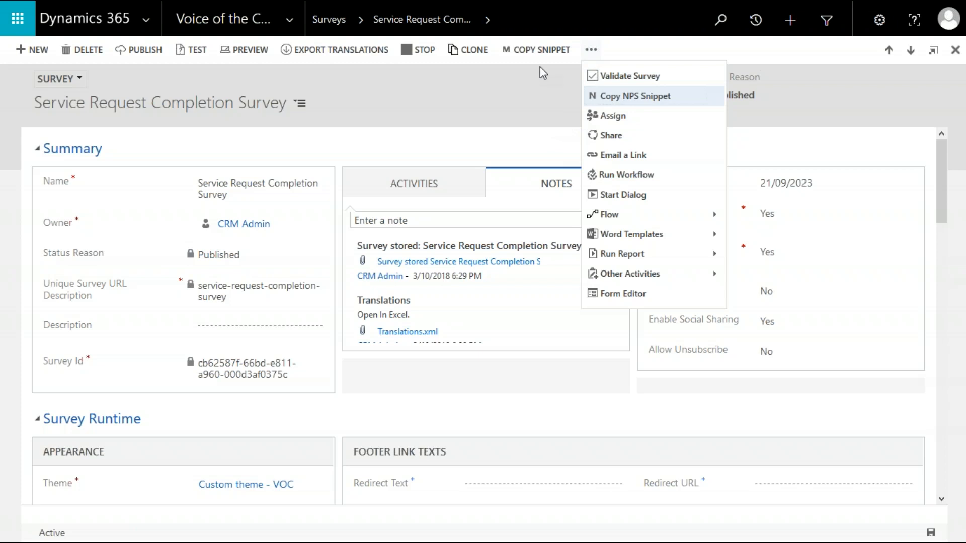
{"action": "left_click", "coordinate": [547, 50]}
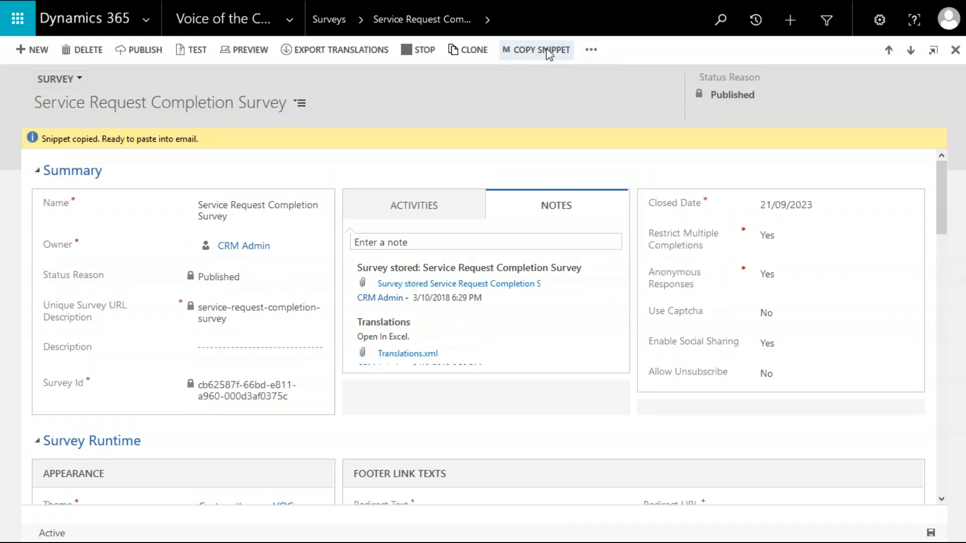
Create a new email activity from the survey's Activities list.
{"action": "left_click", "coordinate": [436, 219]}
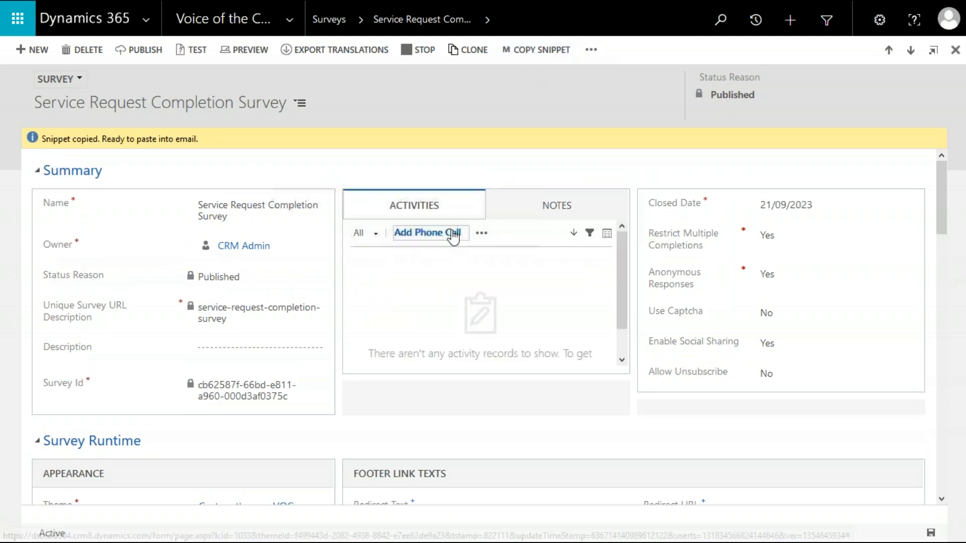
{"action": "left_click", "coordinate": [481, 233]}
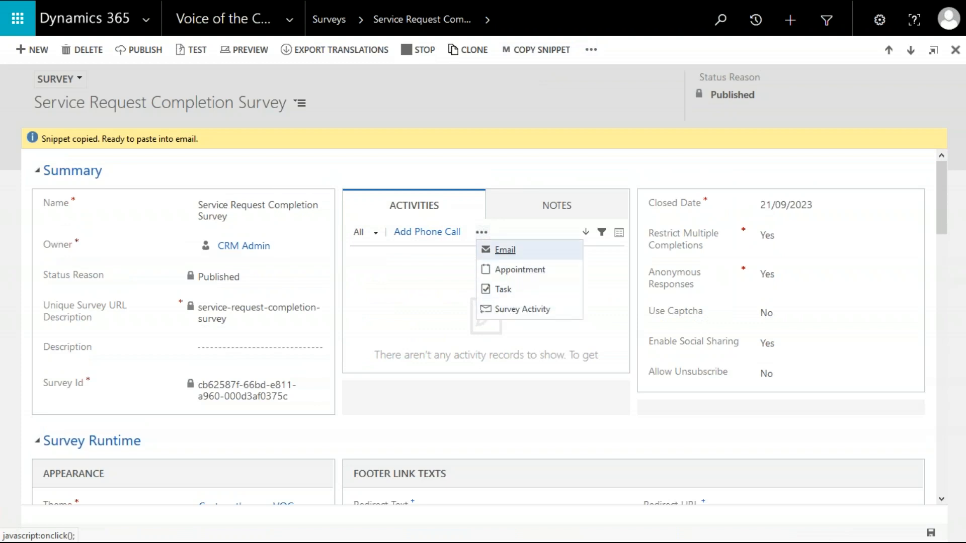
{"action": "left_click", "coordinate": [501, 251]}
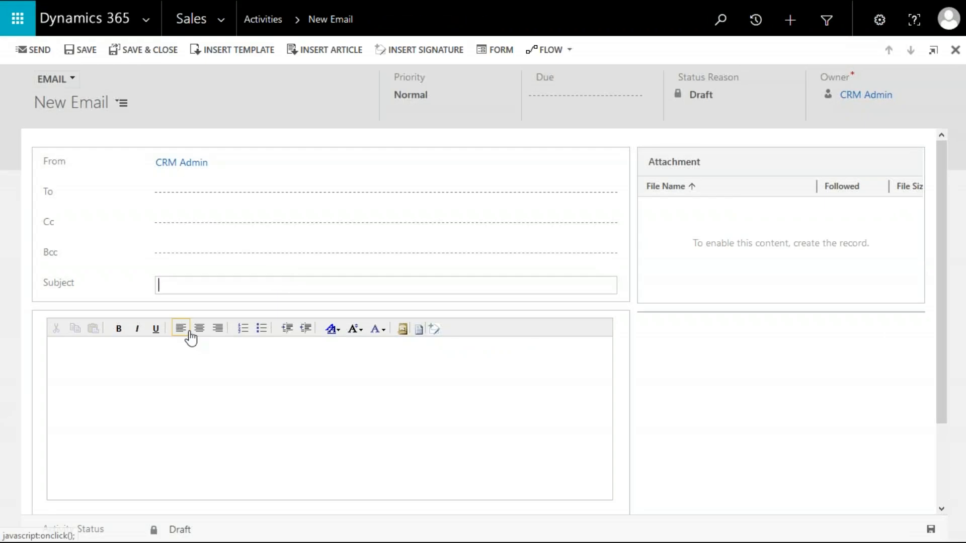
Paste the copied snippet into the email body, then undo the paste.
{"action": "left_click", "coordinate": [181, 360]}
{"action": "key", "text": "ctrl+v"}
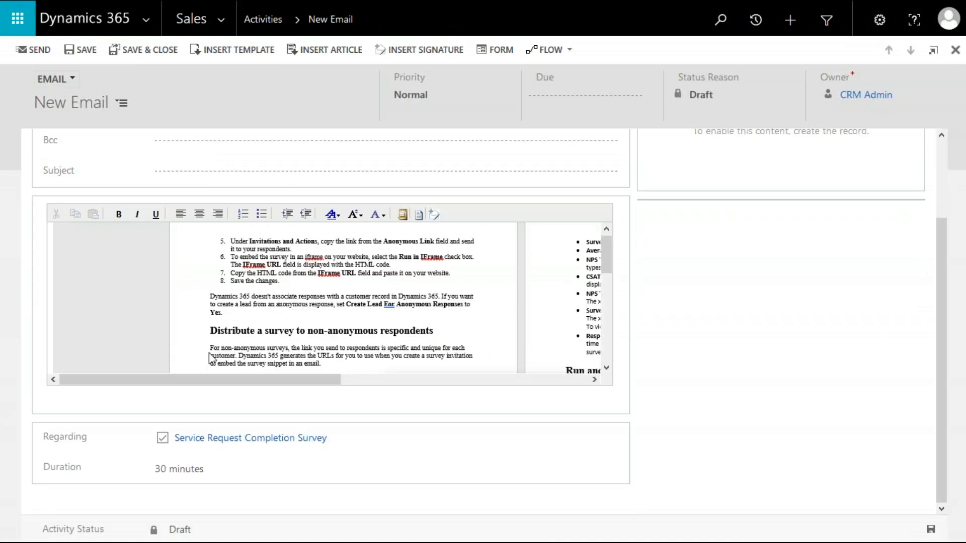
{"action": "key", "text": "ctrl+z"}
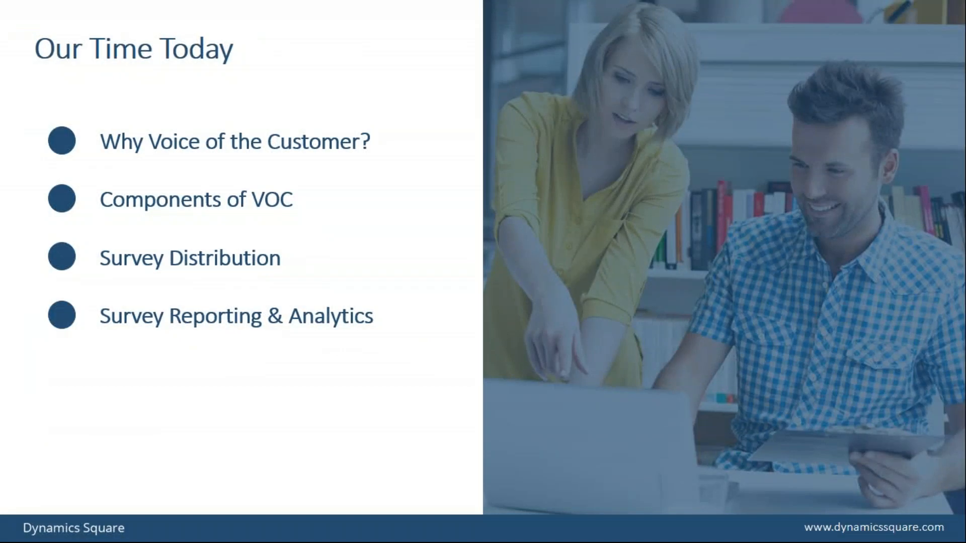
{"action": "key", "text": "alt+Tab"}
{"action": "key", "text": "alt+Tab"}
{"action": "key", "text": "alt+Tab"}
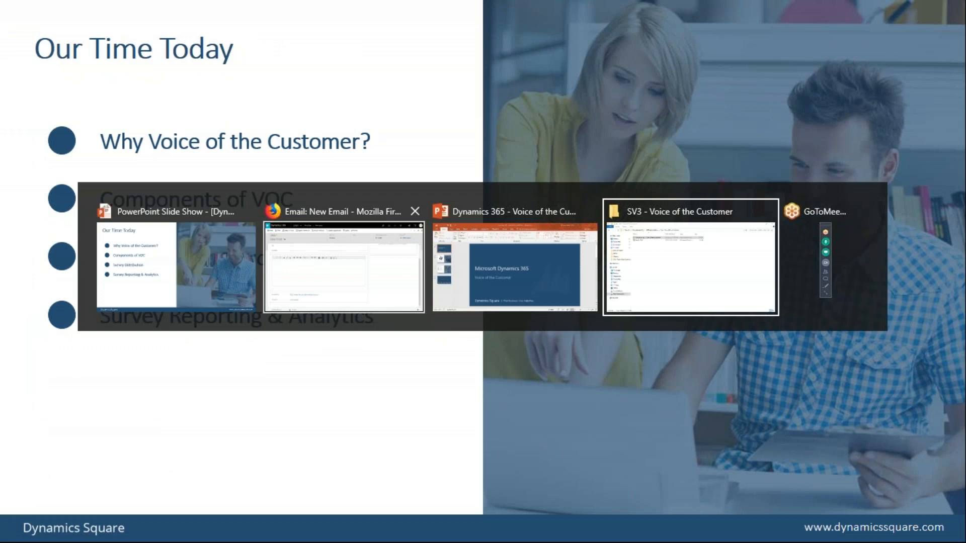
{"action": "key", "text": "alt+Tab"}
{"action": "key", "text": "alt+Tab"}
{"action": "key", "text": "alt+Tab"}
{"action": "key", "text": "alt+Tab"}
{"action": "key", "text": "alt+Tab"}
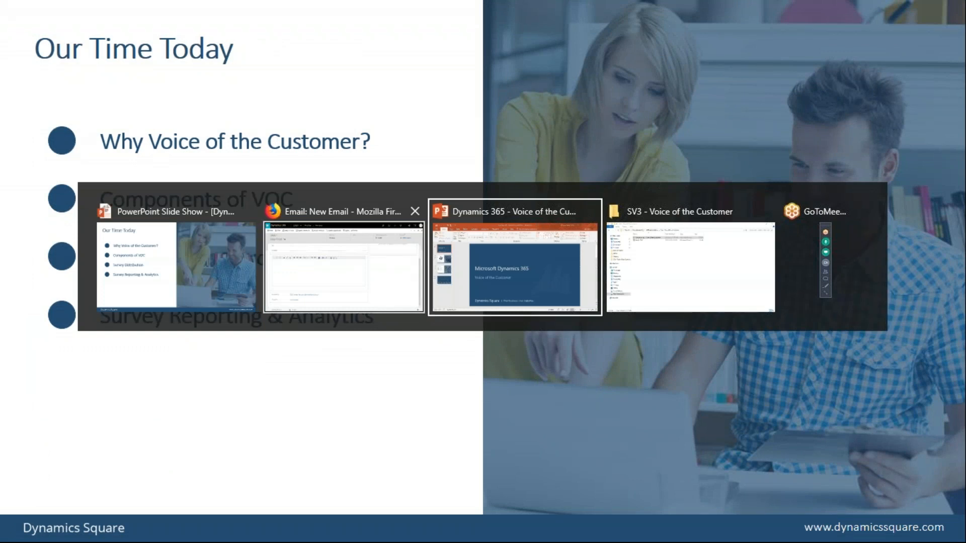
{"action": "key", "text": "alt+Tab"}
{"action": "key", "text": "alt+Tab"}
{"action": "key", "text": "alt+Tab"}
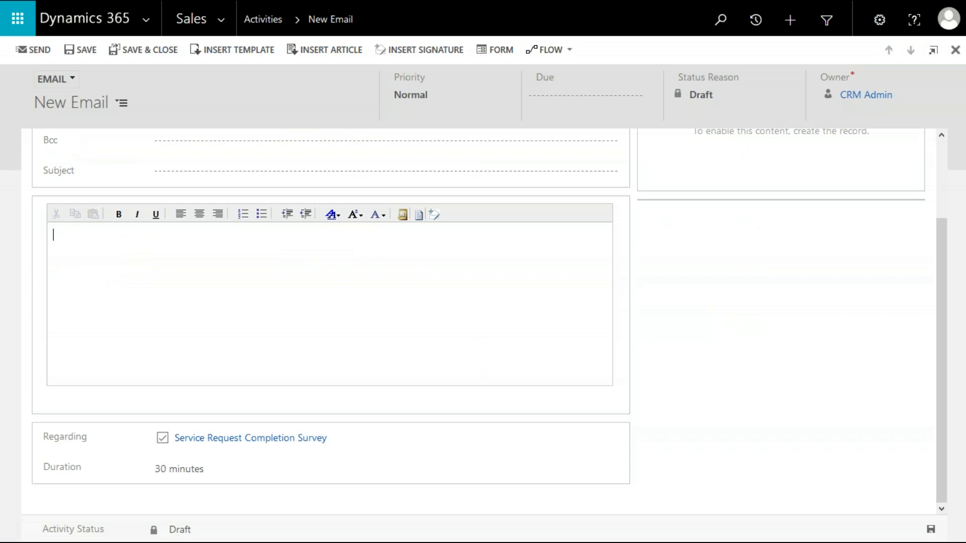
Close the new email without saving, discarding its changes.
{"action": "mouse_move", "coordinate": [90, 1]}
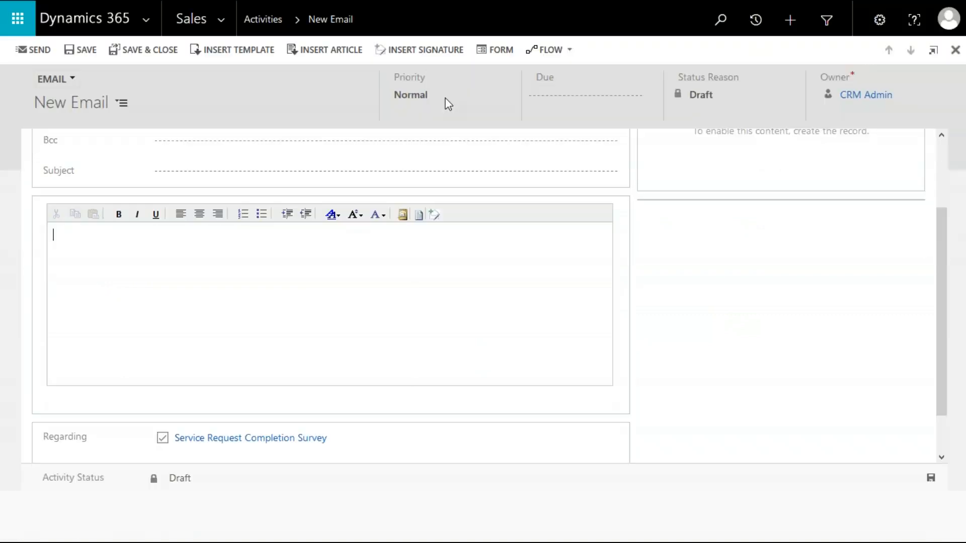
{"action": "mouse_move", "coordinate": [258, 6]}
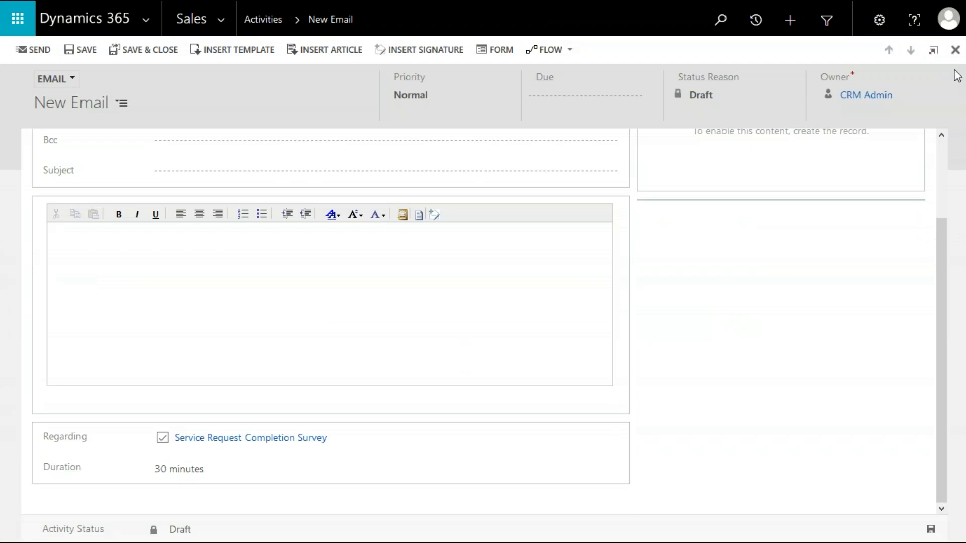
{"action": "left_click", "coordinate": [954, 50]}
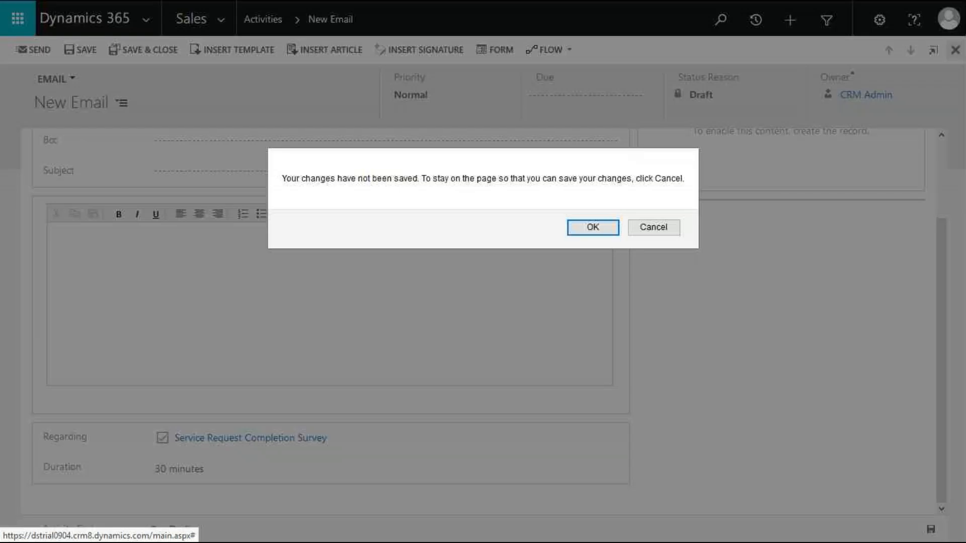
{"action": "left_click", "coordinate": [596, 234]}
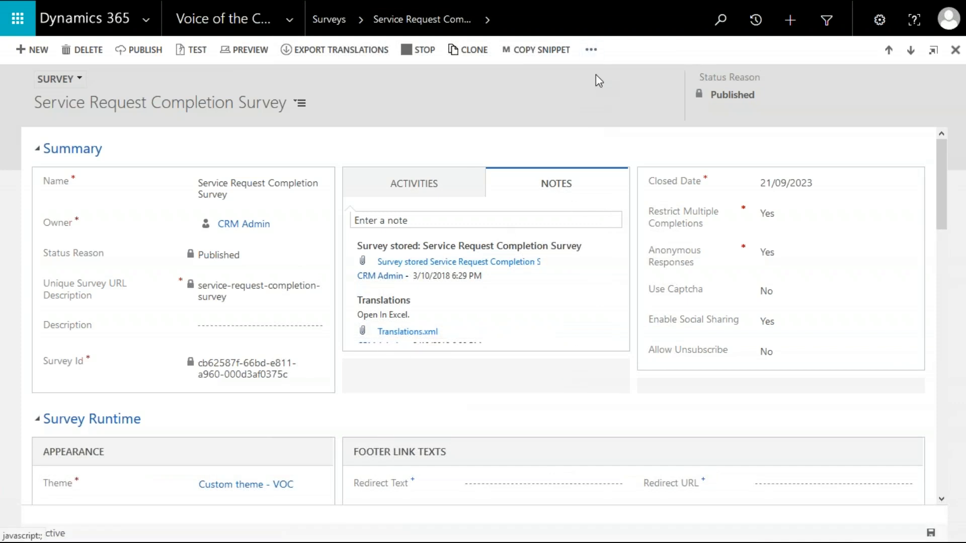
Return to the surveys list and open Survey Test 1.
{"action": "left_click", "coordinate": [487, 19]}
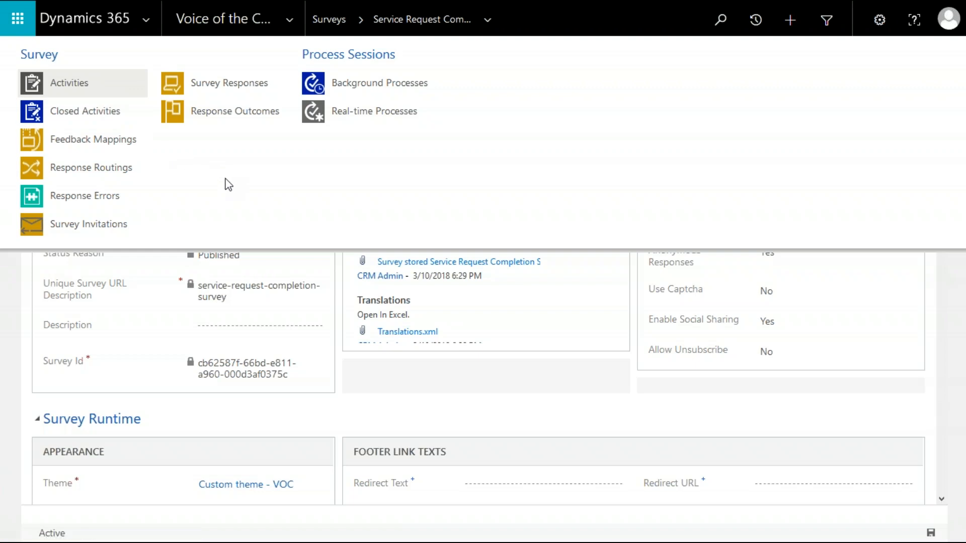
{"action": "left_click", "coordinate": [336, 20]}
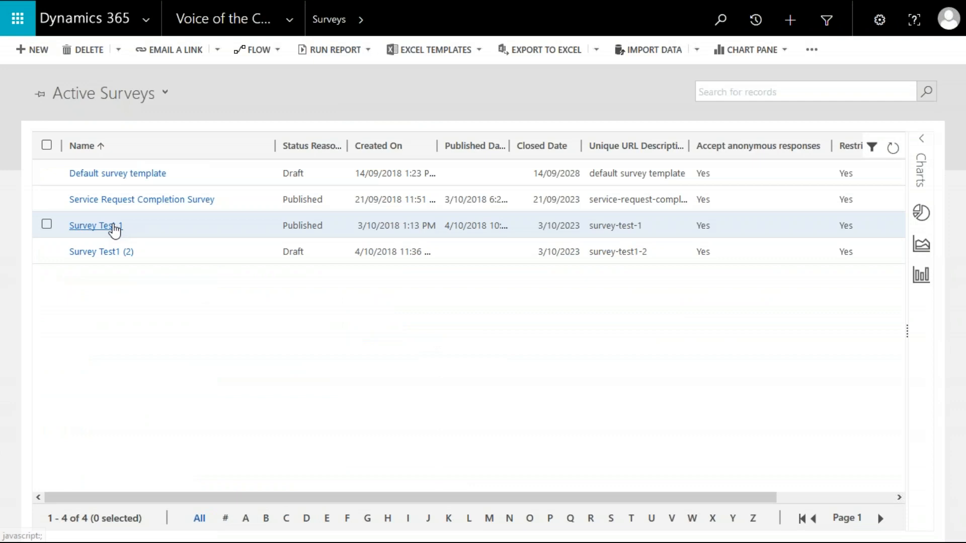
{"action": "left_click", "coordinate": [112, 226]}
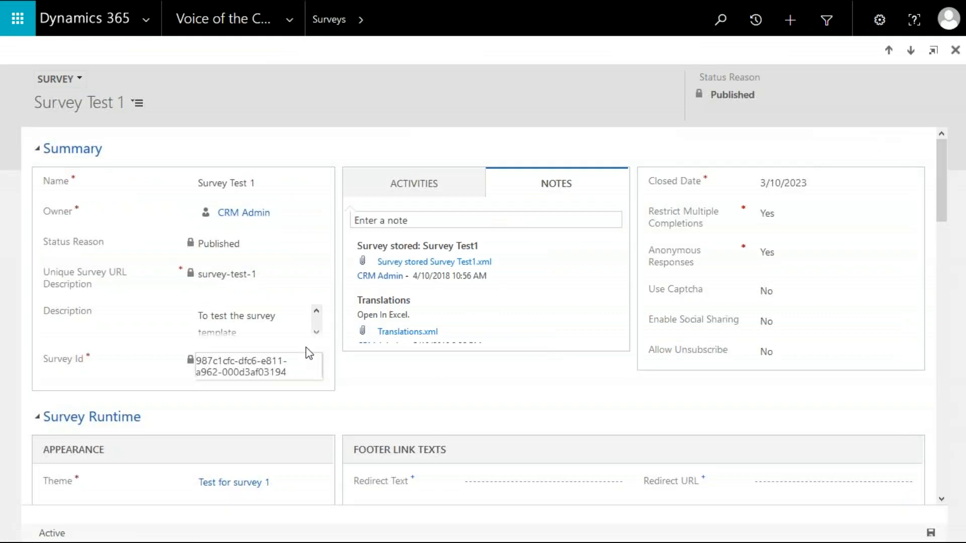
Open Survey Test 1's survey activity from its Activities list, review its General details, and close it.
{"action": "left_click", "coordinate": [427, 190]}
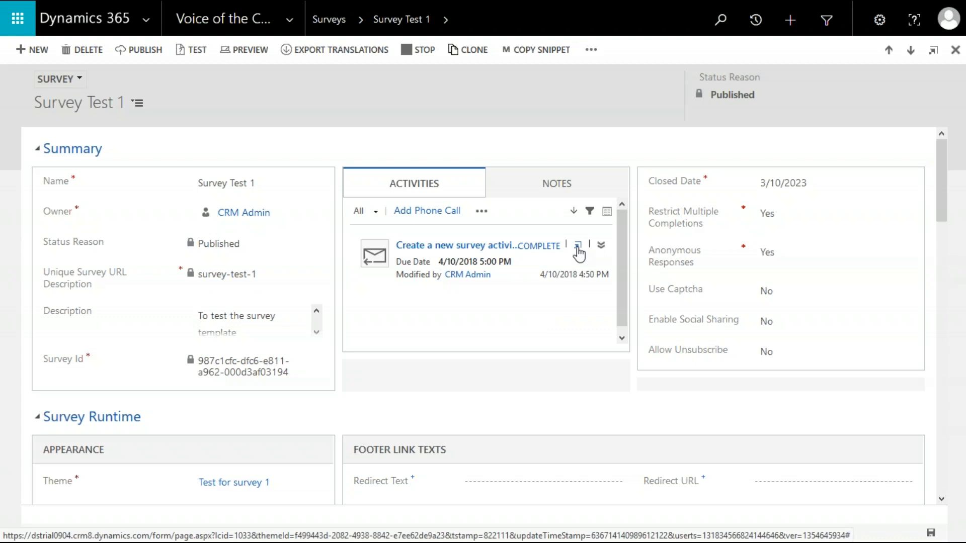
{"action": "left_click", "coordinate": [577, 246]}
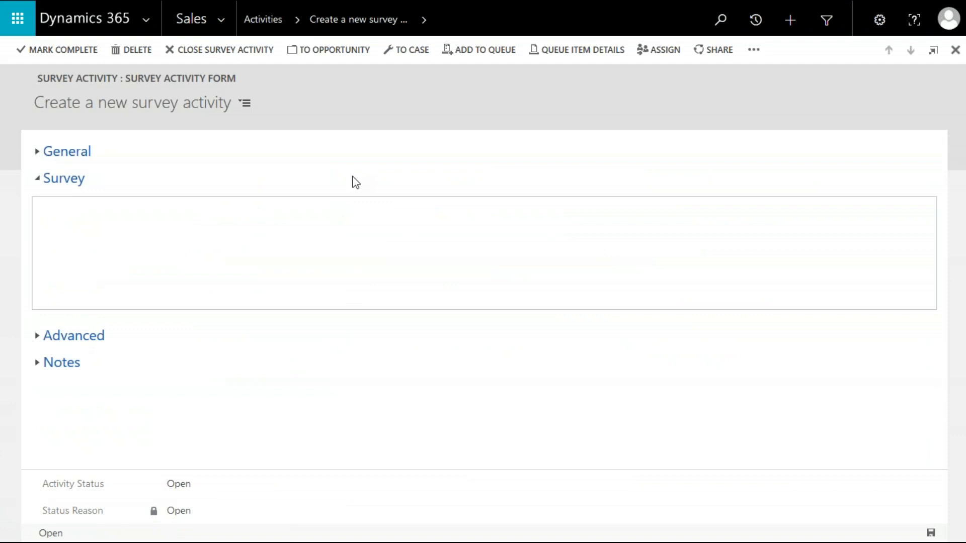
{"action": "left_click", "coordinate": [70, 179]}
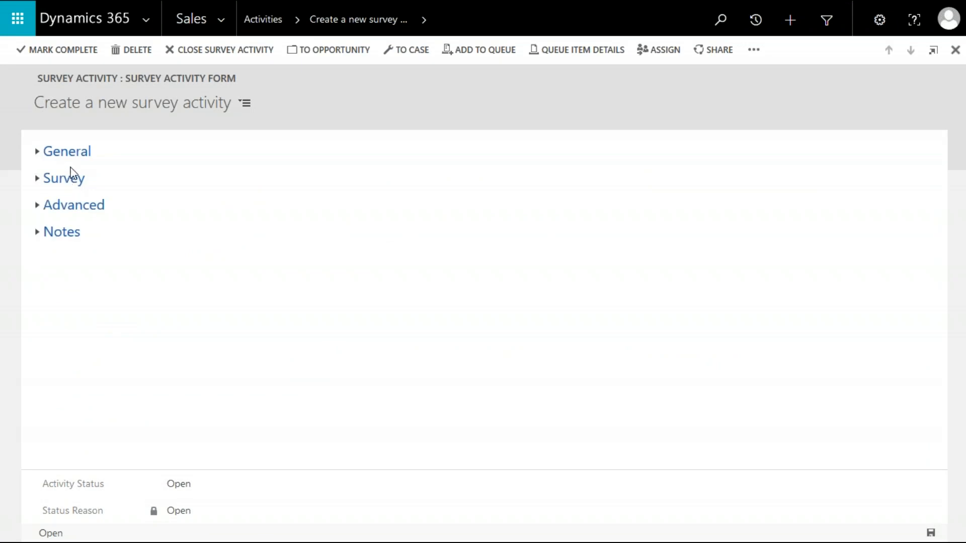
{"action": "left_click", "coordinate": [78, 155]}
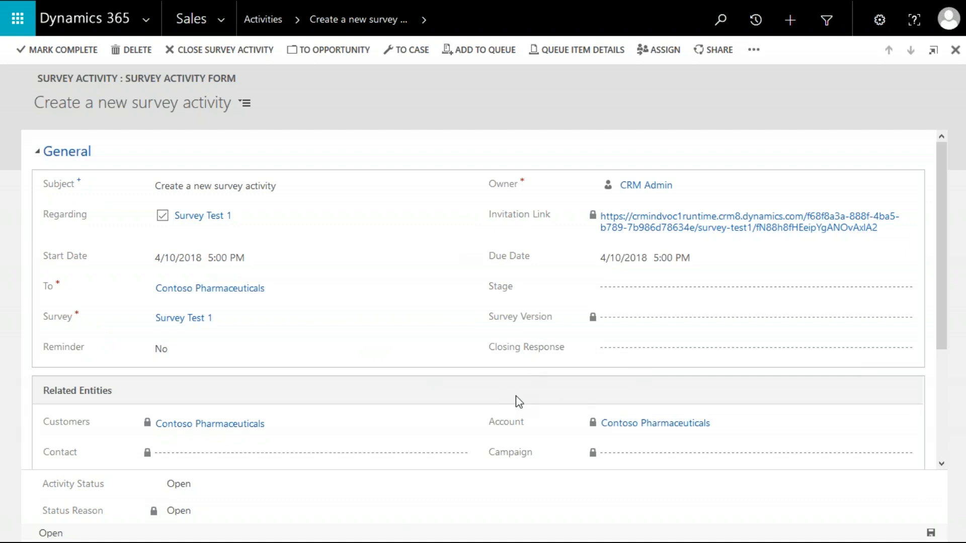
{"action": "scroll", "coordinate": [519, 401], "scroll_direction": "down", "scroll_amount": 3}
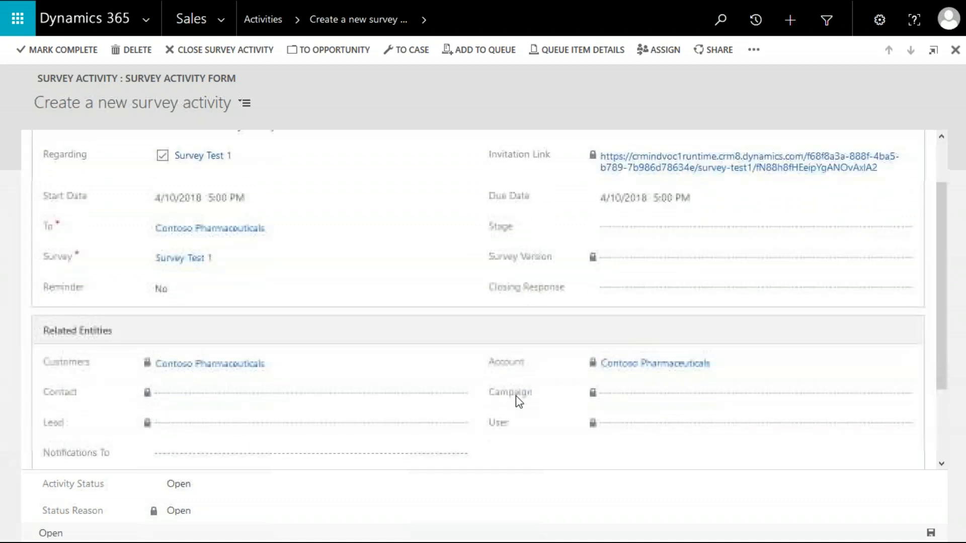
{"action": "scroll", "coordinate": [502, 267], "scroll_direction": "up", "scroll_amount": 3}
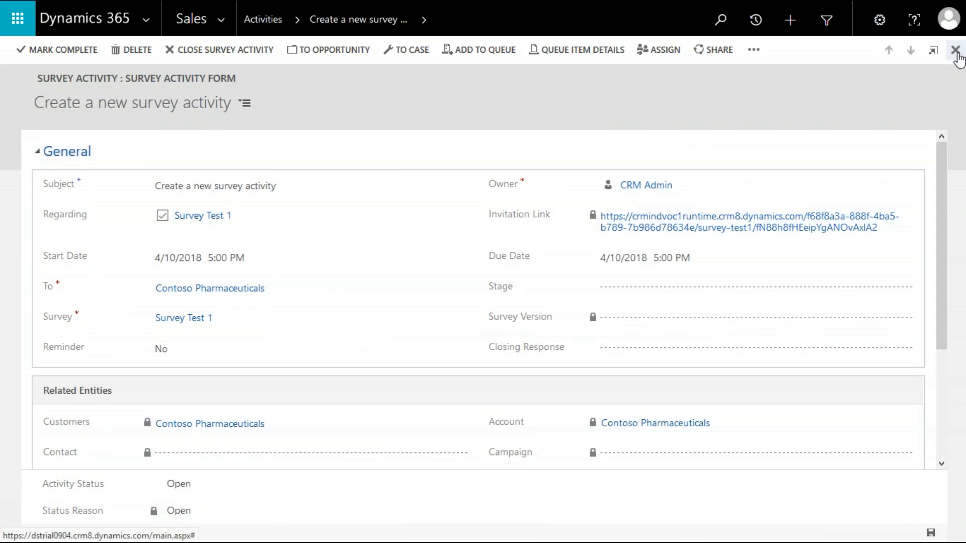
{"action": "left_click", "coordinate": [955, 51]}
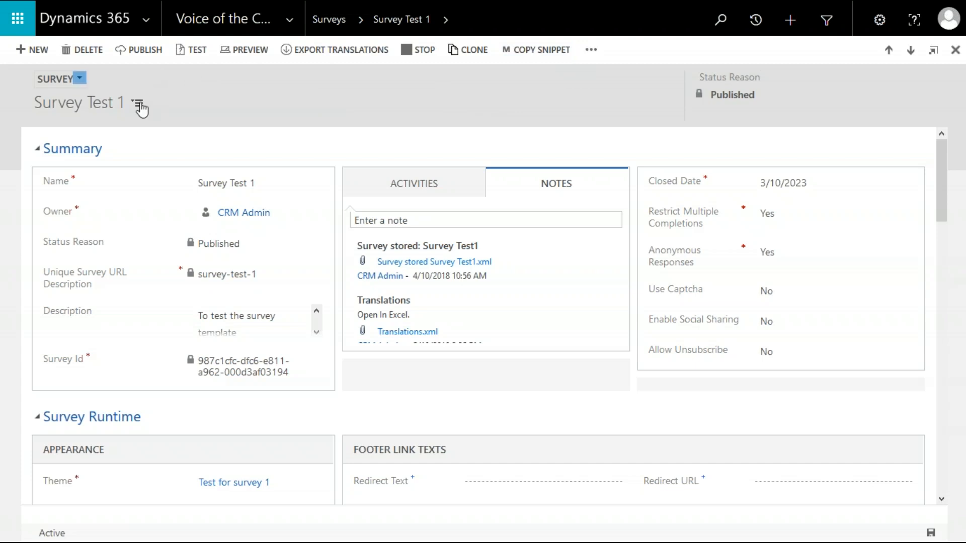
Jump to the Invitations and Actions section of Survey Test 1 to review its email snippet and links.
{"action": "left_click", "coordinate": [139, 105]}
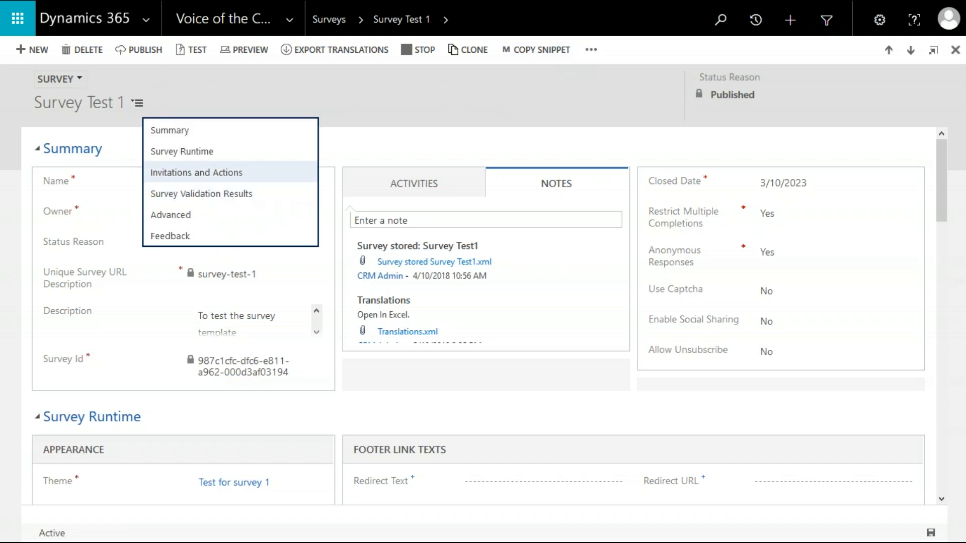
{"action": "left_click", "coordinate": [197, 173]}
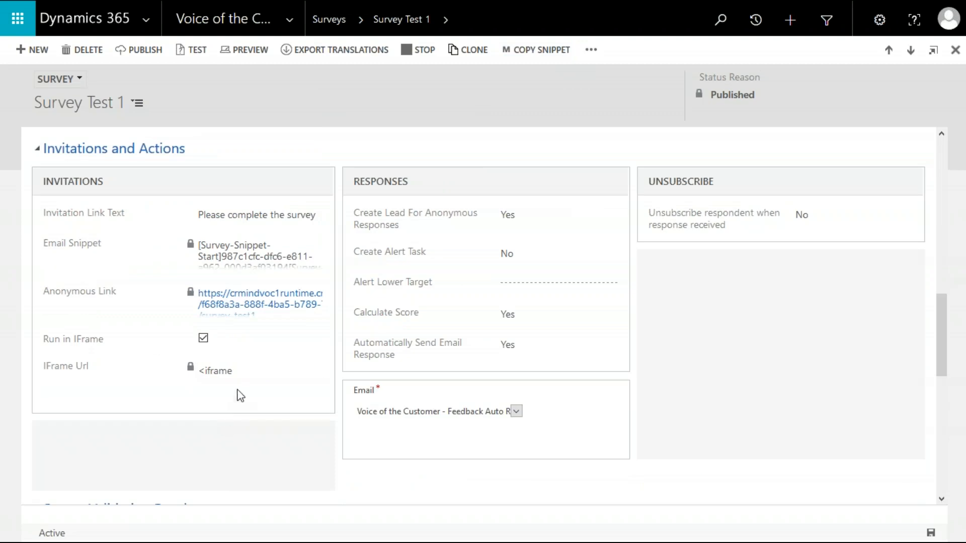
{"action": "mouse_move", "coordinate": [144, 305]}
{"action": "scroll", "coordinate": [336, 156], "scroll_direction": "up", "scroll_amount": 6}
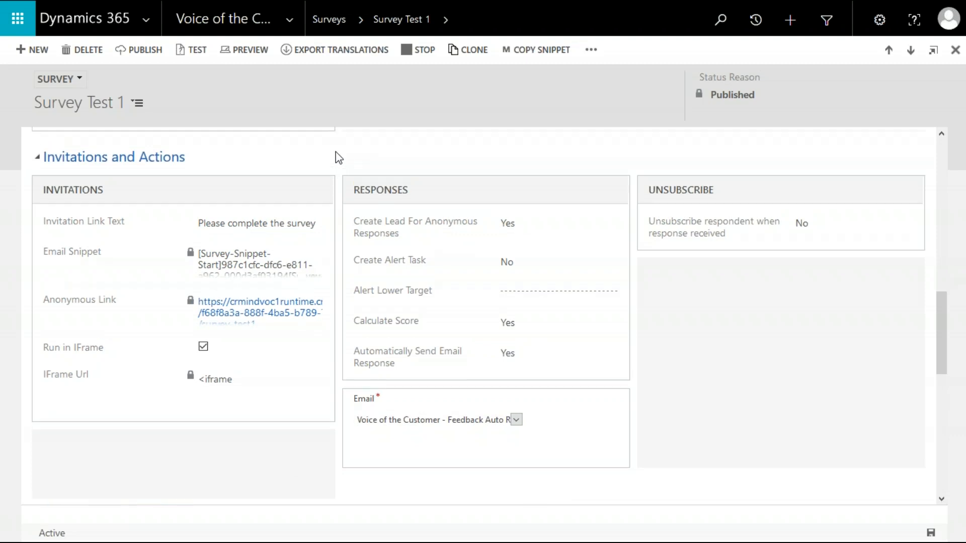
{"action": "scroll", "coordinate": [336, 156], "scroll_direction": "up", "scroll_amount": 5}
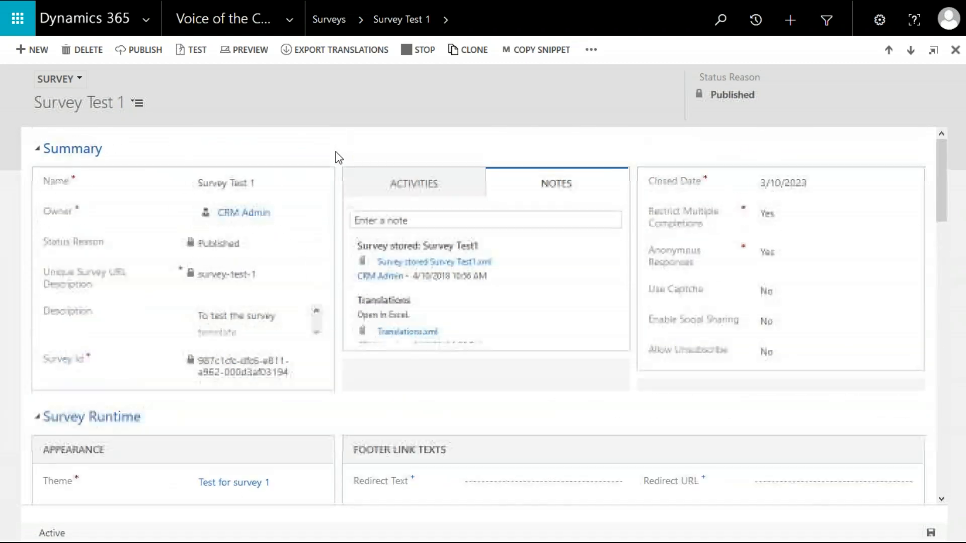
Open Survey Test 1 in the Designer form and browse the available survey parts and its pages.
{"action": "left_click", "coordinate": [78, 81]}
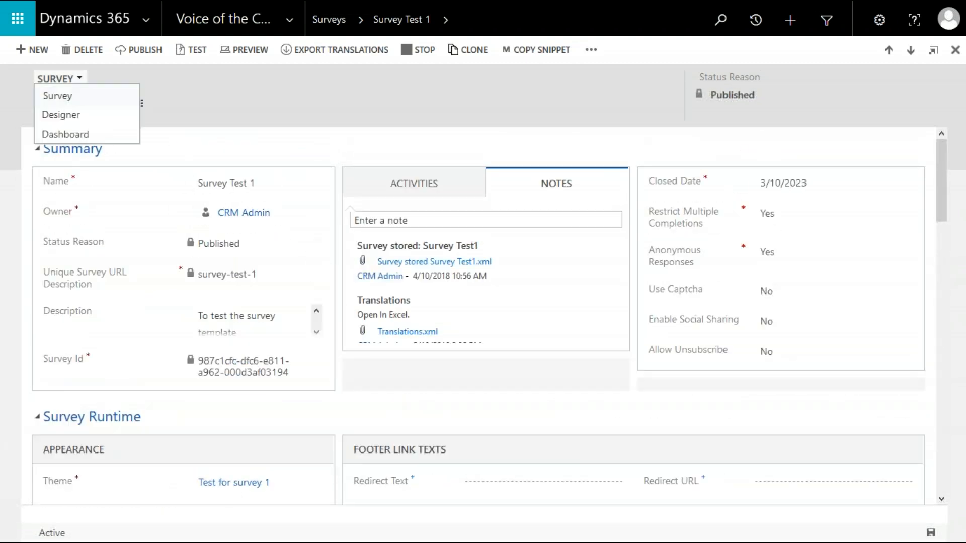
{"action": "left_click", "coordinate": [91, 118]}
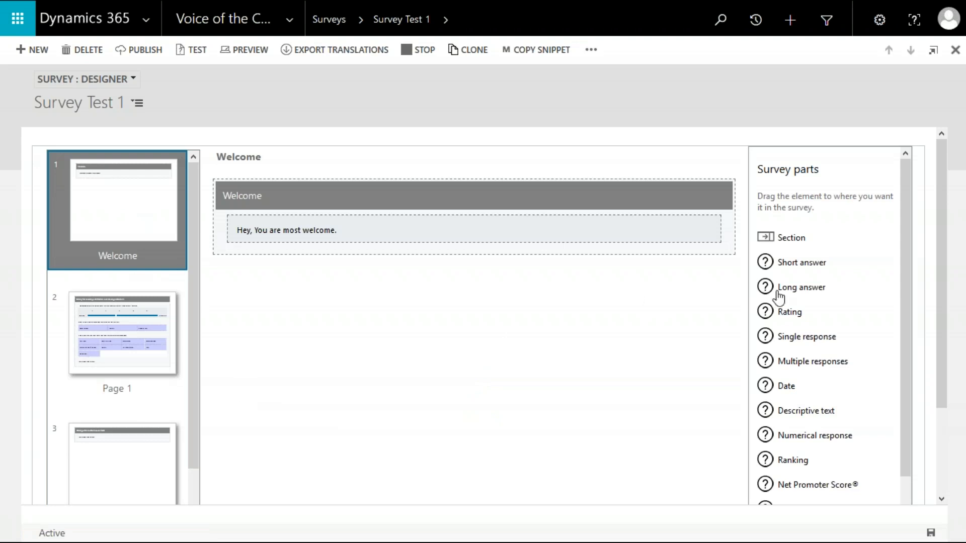
{"action": "scroll", "coordinate": [814, 410], "scroll_direction": "down", "scroll_amount": 2}
{"action": "scroll", "coordinate": [817, 413], "scroll_direction": "down", "scroll_amount": 1}
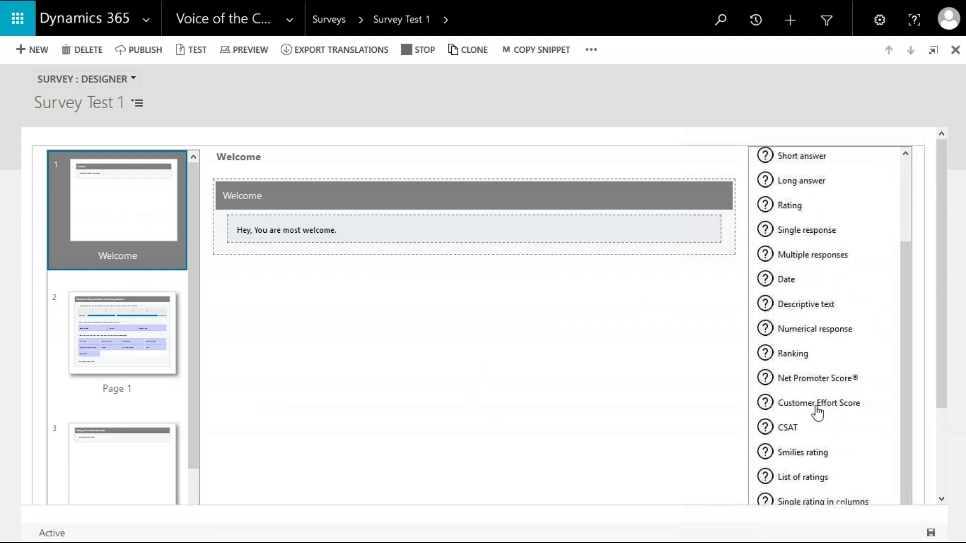
{"action": "scroll", "coordinate": [821, 287], "scroll_direction": "down", "scroll_amount": 2}
{"action": "scroll", "coordinate": [821, 287], "scroll_direction": "up", "scroll_amount": 2}
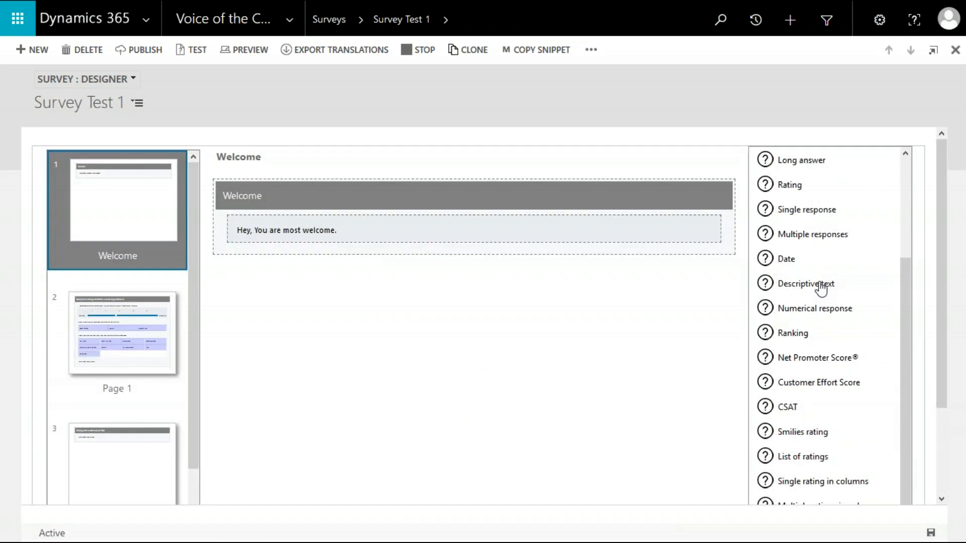
{"action": "scroll", "coordinate": [821, 288], "scroll_direction": "up", "scroll_amount": 1}
{"action": "scroll", "coordinate": [907, 209], "scroll_direction": "up", "scroll_amount": 2}
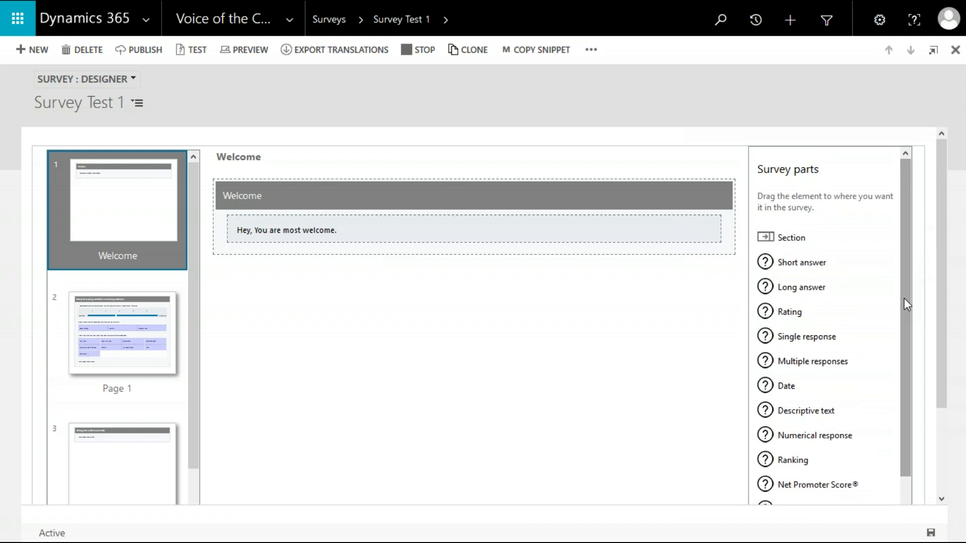
{"action": "scroll", "coordinate": [825, 360], "scroll_direction": "down", "scroll_amount": 2}
{"action": "scroll", "coordinate": [827, 360], "scroll_direction": "down", "scroll_amount": 1}
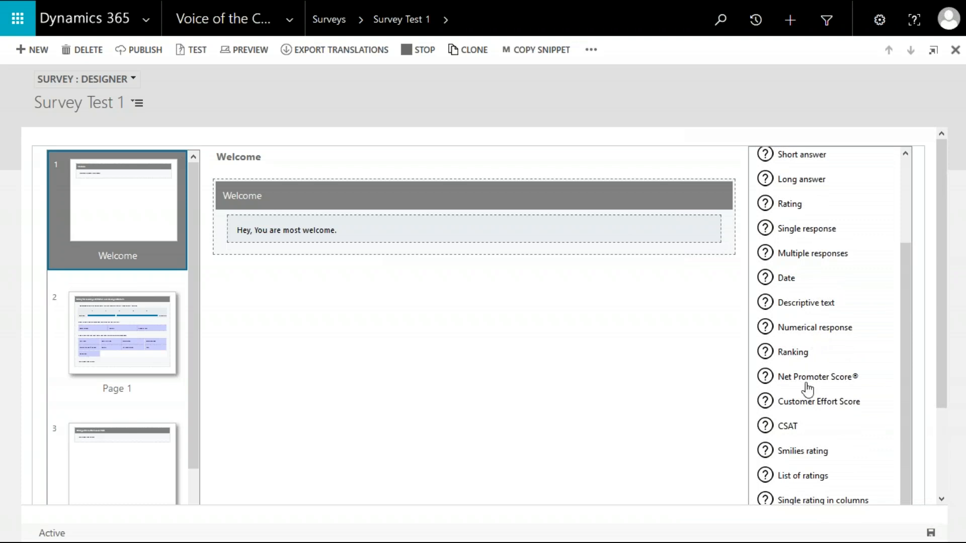
{"action": "scroll", "coordinate": [806, 411], "scroll_direction": "down", "scroll_amount": 1}
{"action": "scroll", "coordinate": [807, 412], "scroll_direction": "up", "scroll_amount": 5}
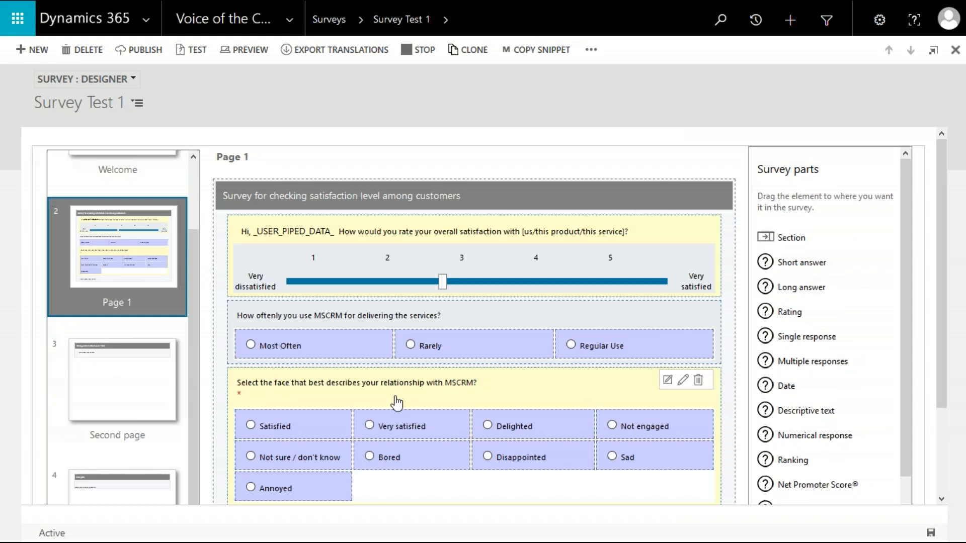
{"action": "scroll", "coordinate": [524, 390], "scroll_direction": "down", "scroll_amount": 2}
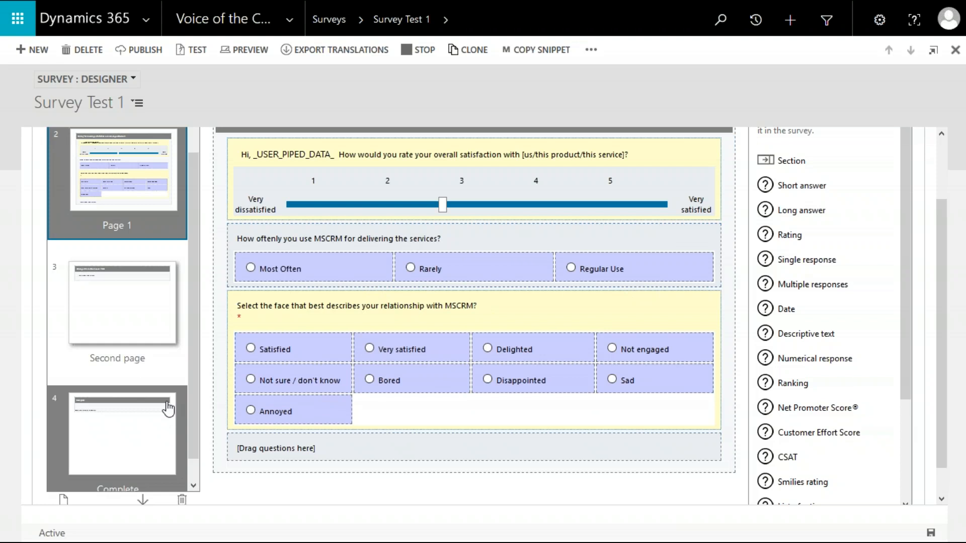
Add a Rating question reading "How would like to rate us?" at the end of Page 1 and save it.
{"action": "left_click", "coordinate": [121, 301]}
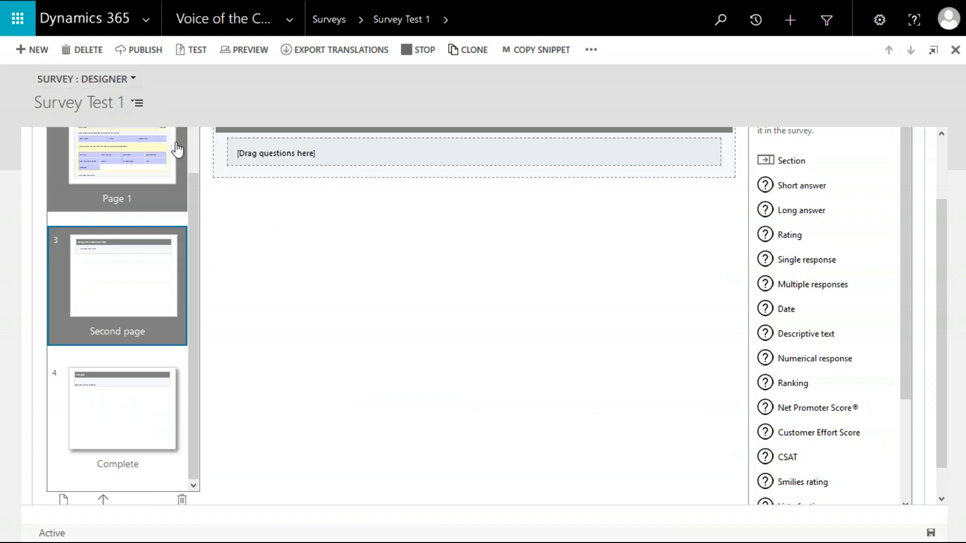
{"action": "left_click", "coordinate": [149, 167]}
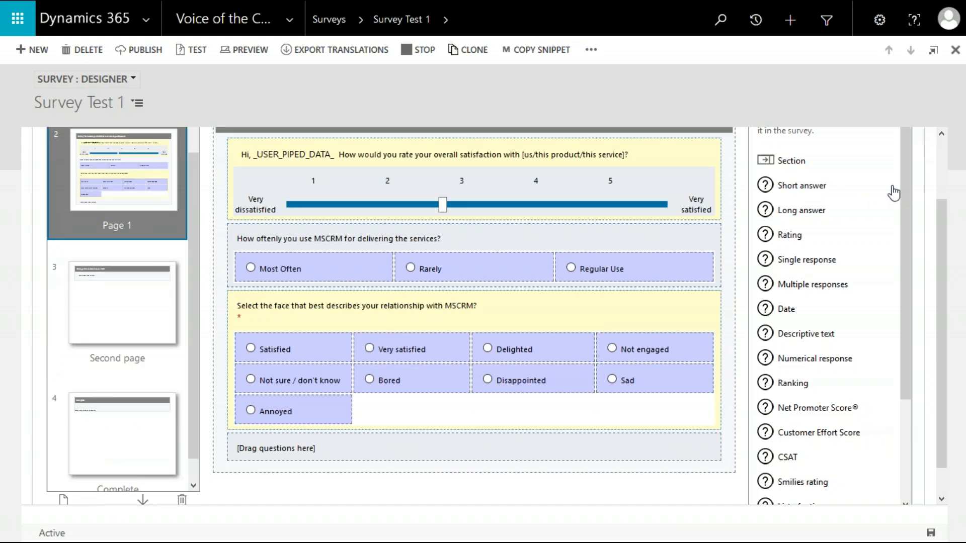
{"action": "left_click_drag", "start_coordinate": [802, 243], "coordinate": [435, 448]}
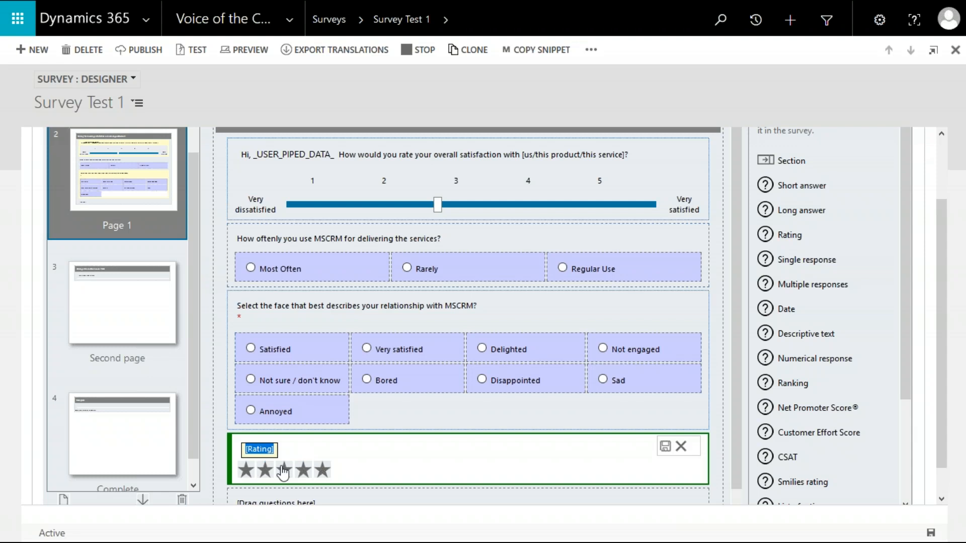
{"action": "type", "text": "How "}
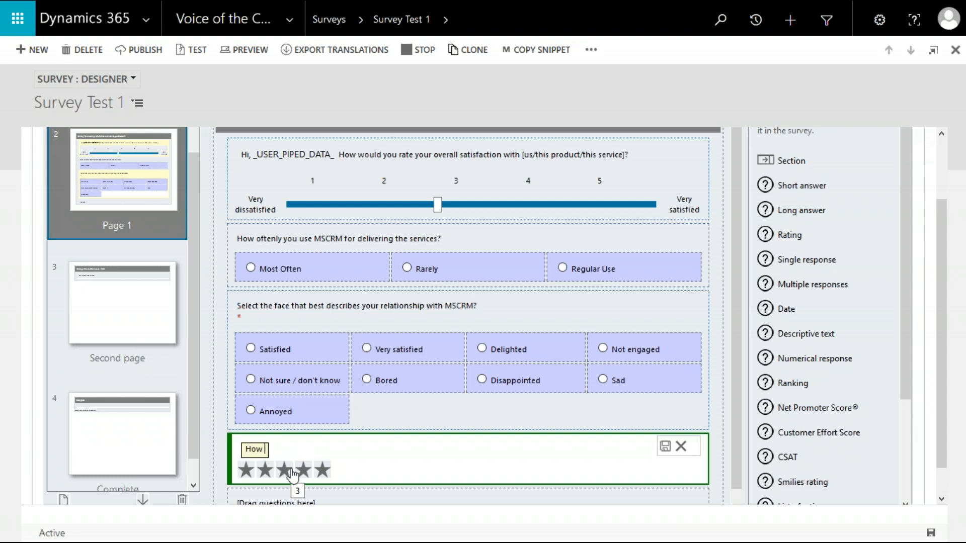
{"action": "type", "text": "would li"}
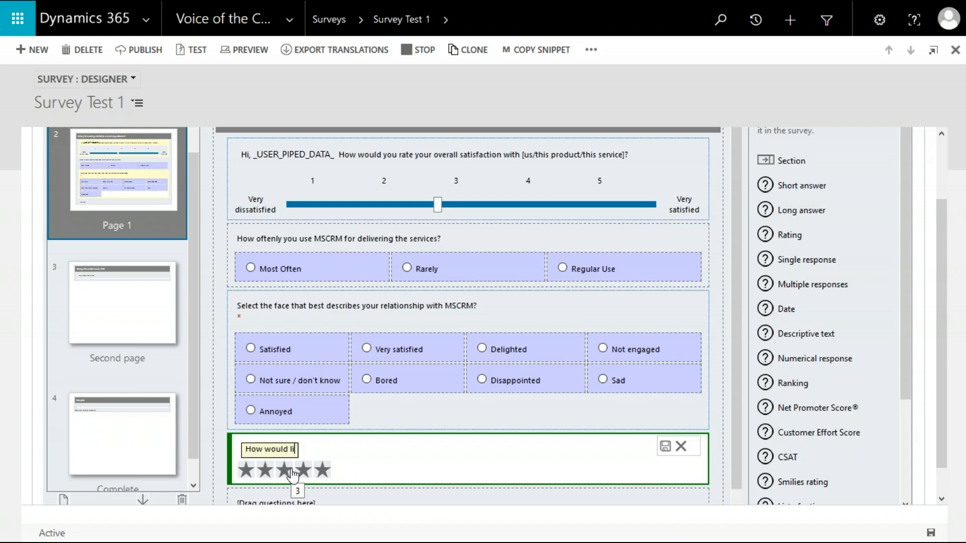
{"action": "type", "text": "ke to ra"}
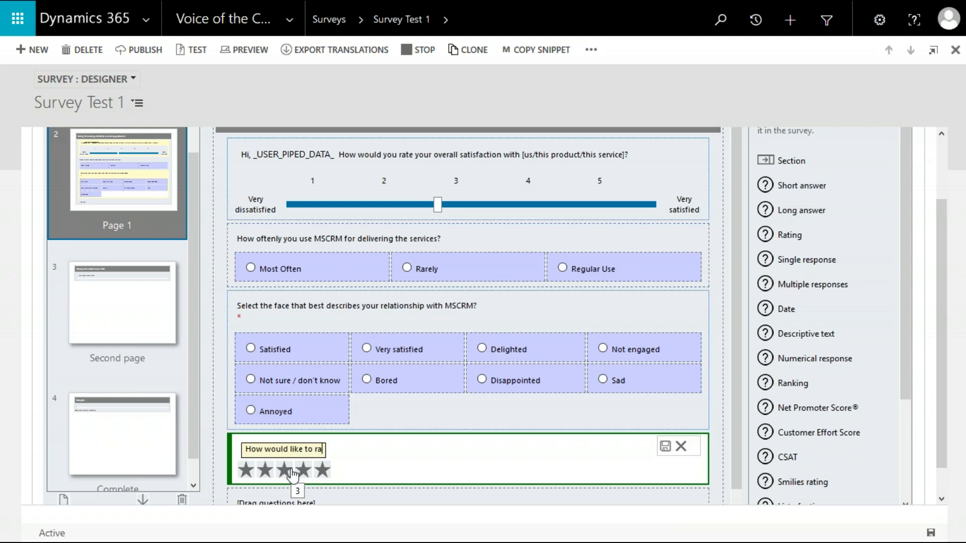
{"action": "type", "text": "te us?"}
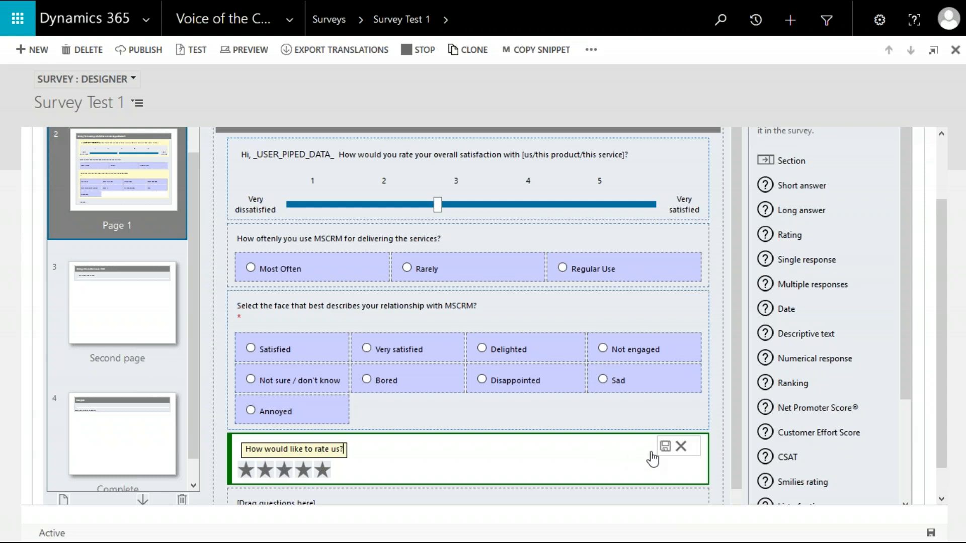
{"action": "left_click", "coordinate": [663, 448]}
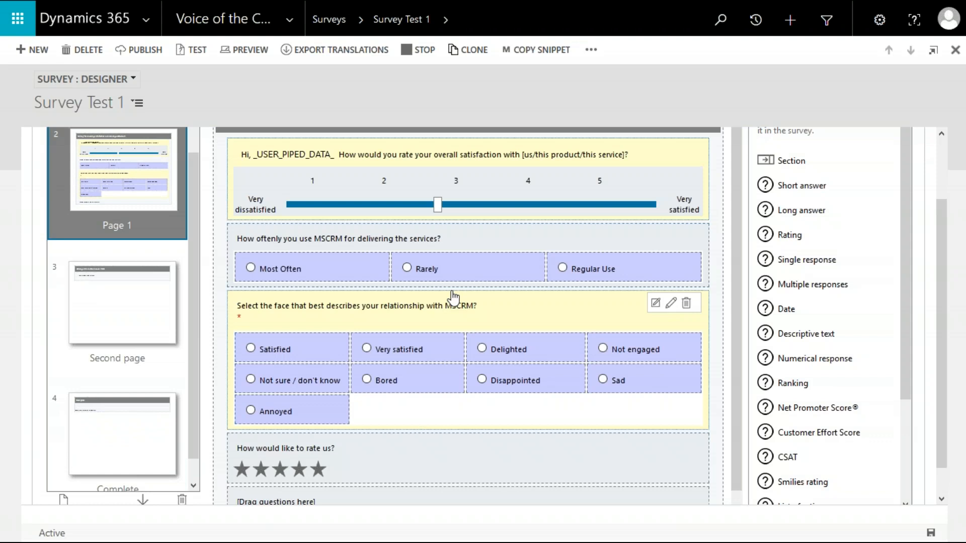
Switch the survey form to the Dashboard view.
{"action": "scroll", "coordinate": [382, 415], "scroll_direction": "down", "scroll_amount": 1}
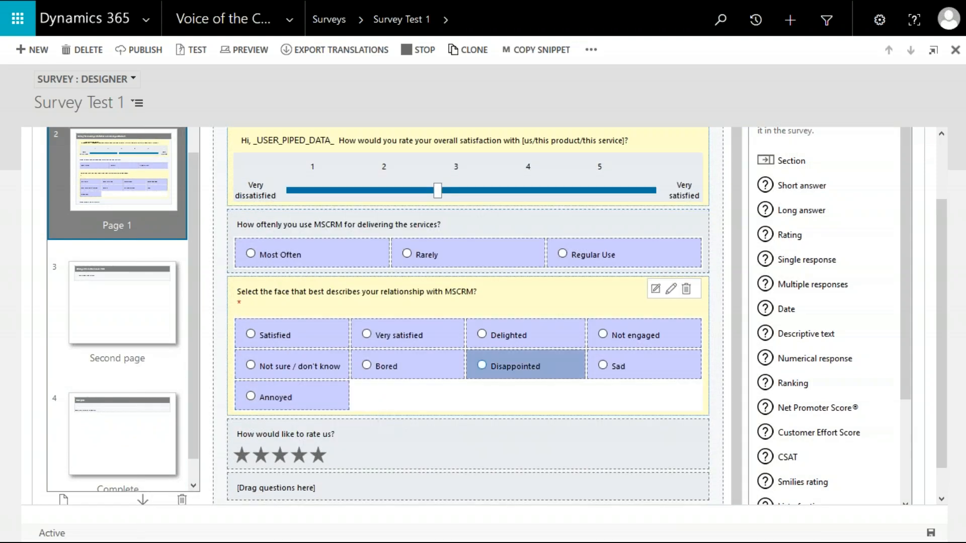
{"action": "scroll", "coordinate": [621, 239], "scroll_direction": "up", "scroll_amount": 1}
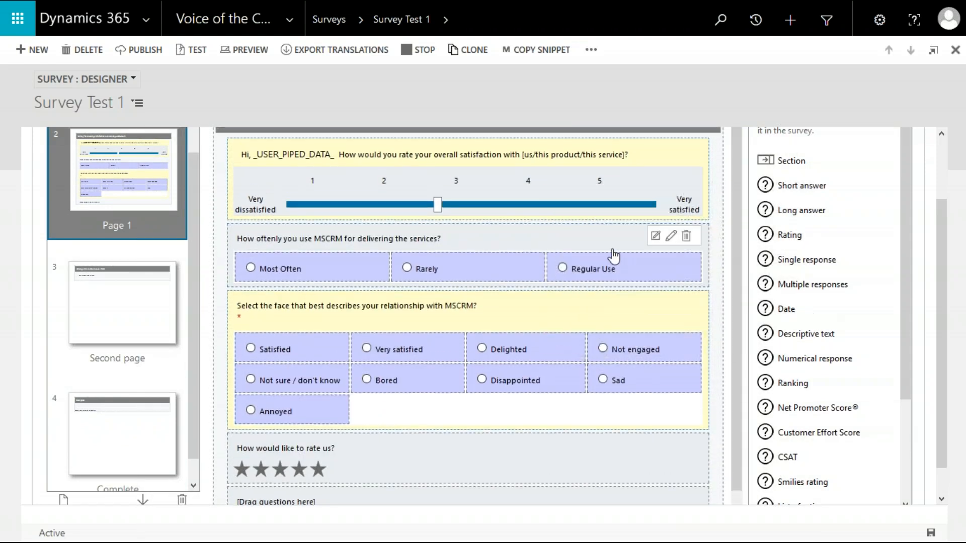
{"action": "scroll", "coordinate": [613, 256], "scroll_direction": "up", "scroll_amount": 2}
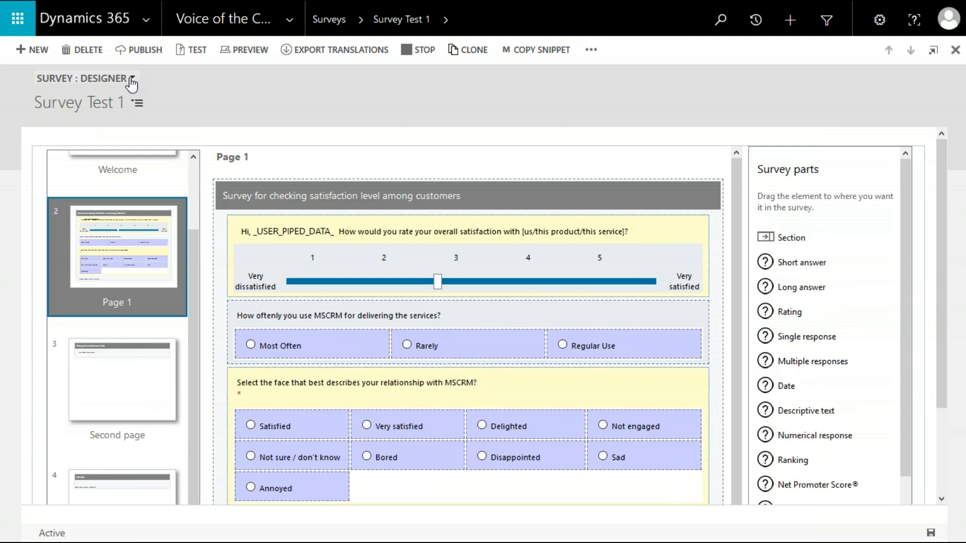
{"action": "left_click", "coordinate": [83, 79]}
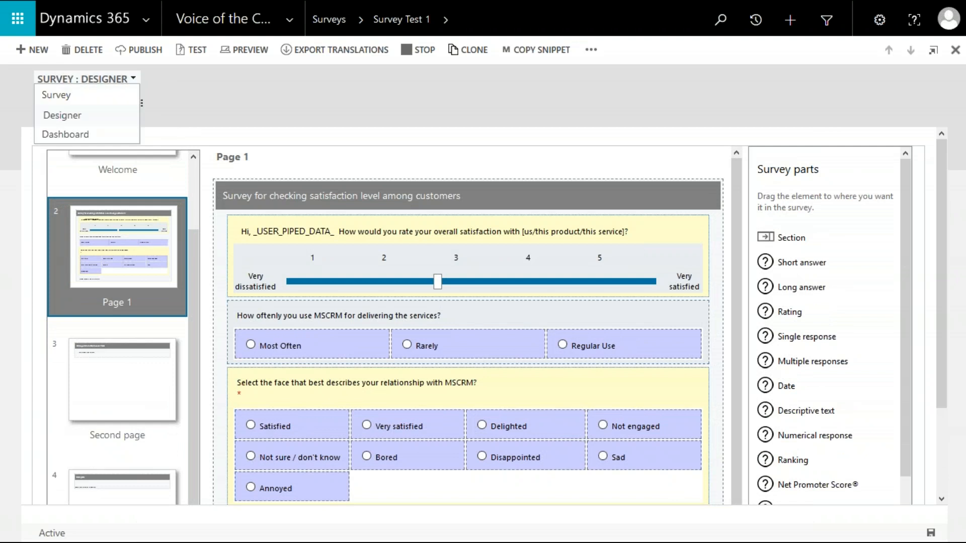
{"action": "left_click", "coordinate": [93, 135]}
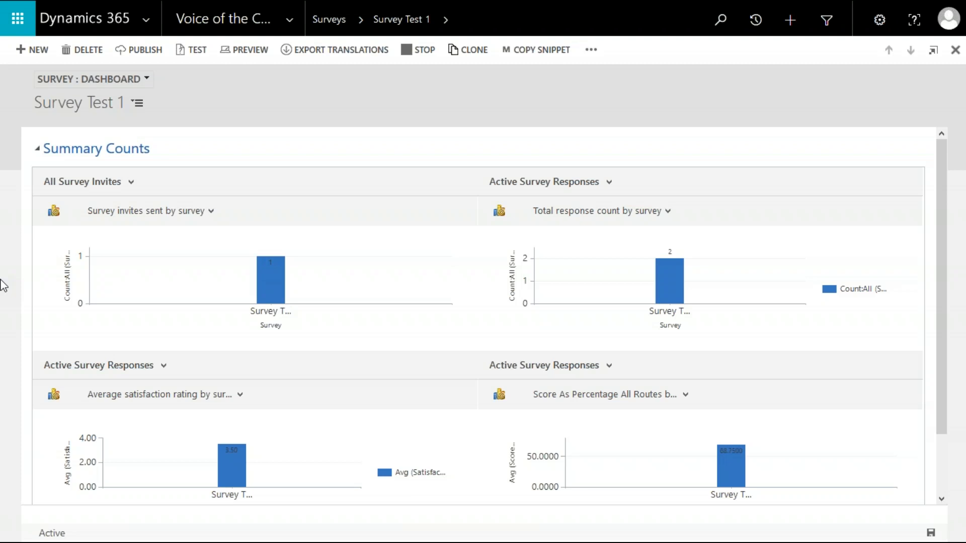
Set the responses chart's view to Active Survey Responses With Facial Expressions.
{"action": "left_click", "coordinate": [120, 187]}
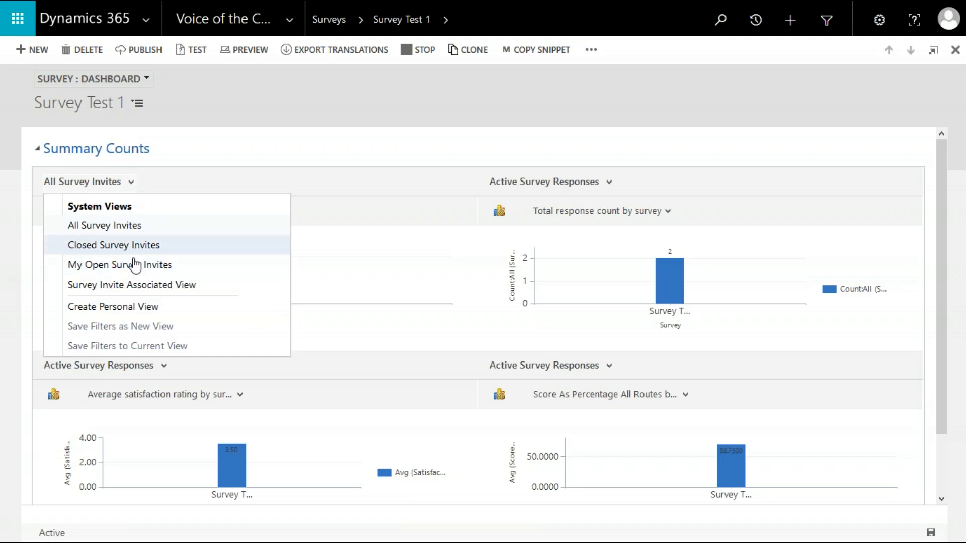
{"action": "left_click", "coordinate": [417, 185]}
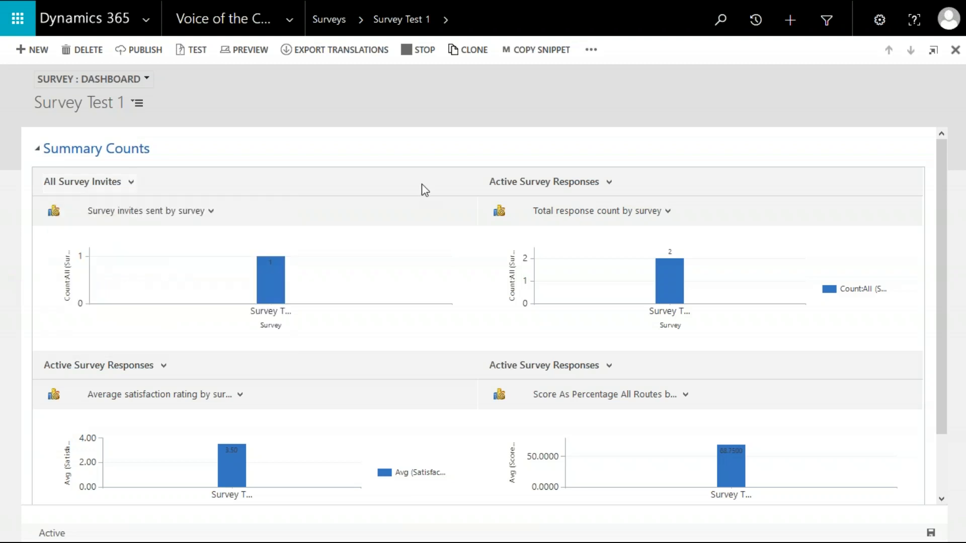
{"action": "left_click", "coordinate": [573, 182]}
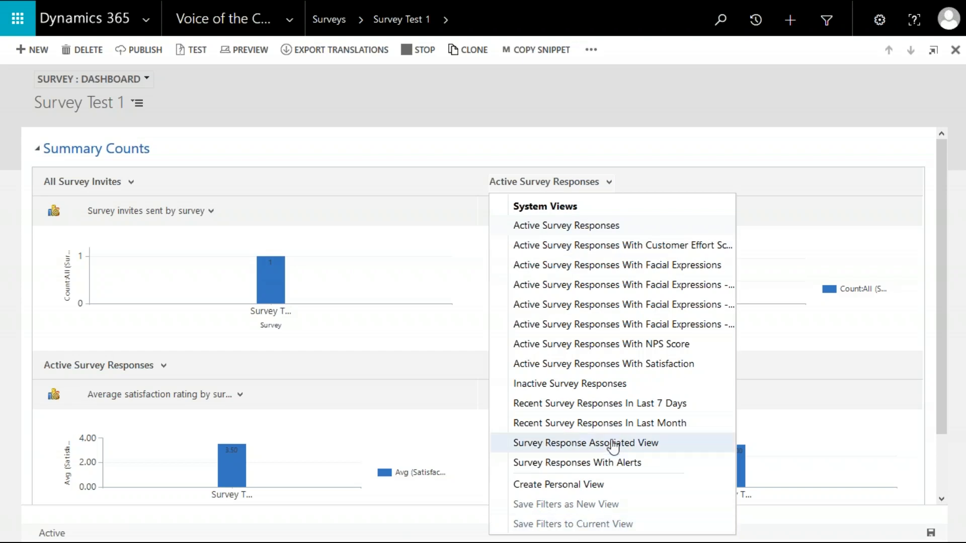
{"action": "left_click", "coordinate": [663, 246]}
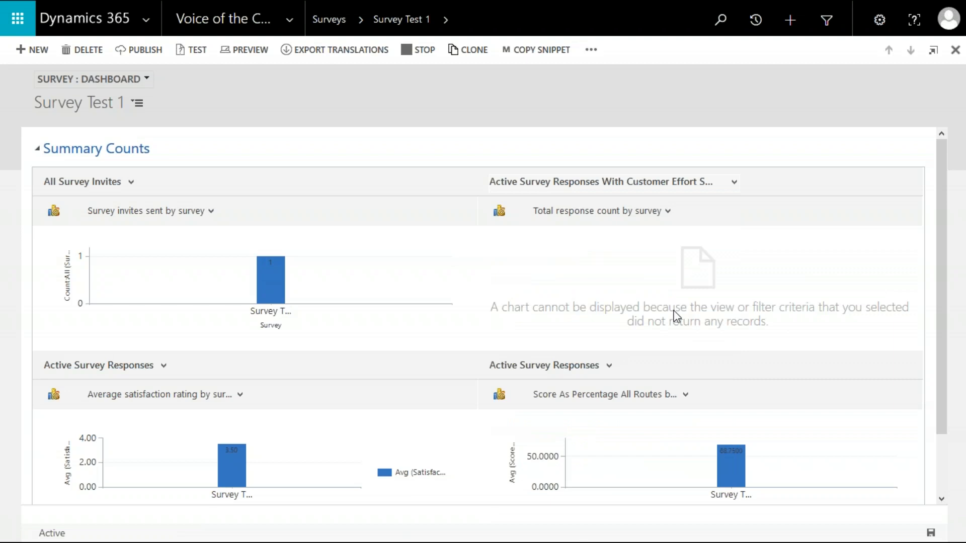
{"action": "left_click", "coordinate": [687, 184]}
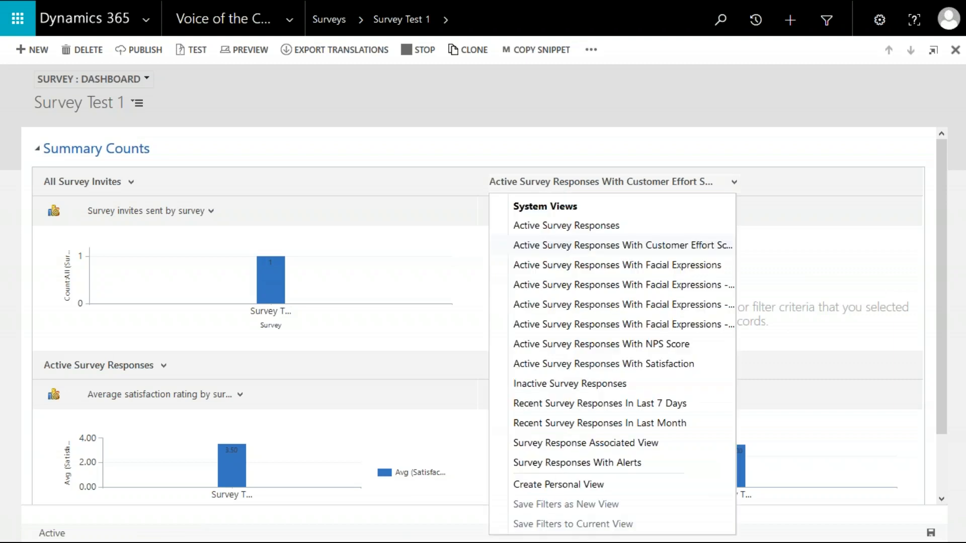
{"action": "left_click", "coordinate": [611, 265]}
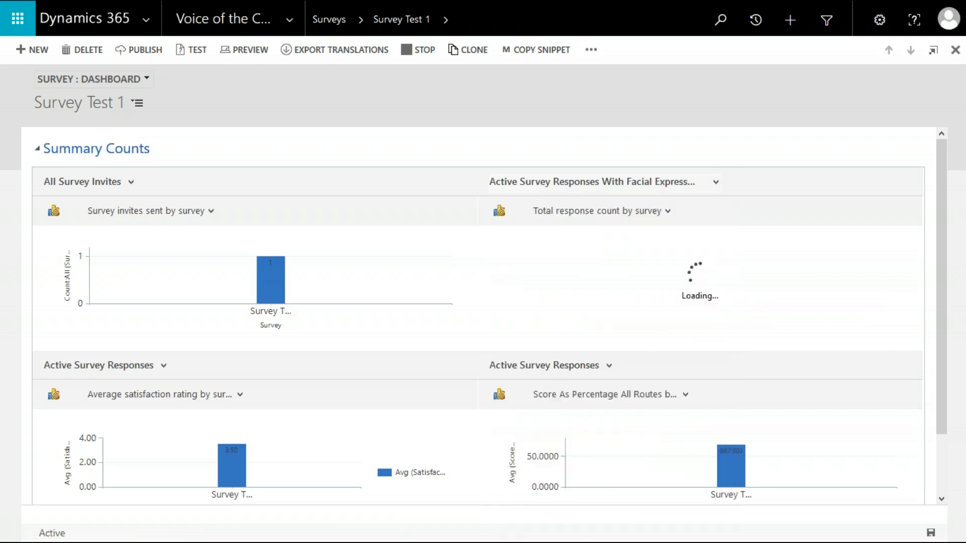
{"action": "left_click", "coordinate": [621, 183]}
{"action": "left_click", "coordinate": [820, 354]}
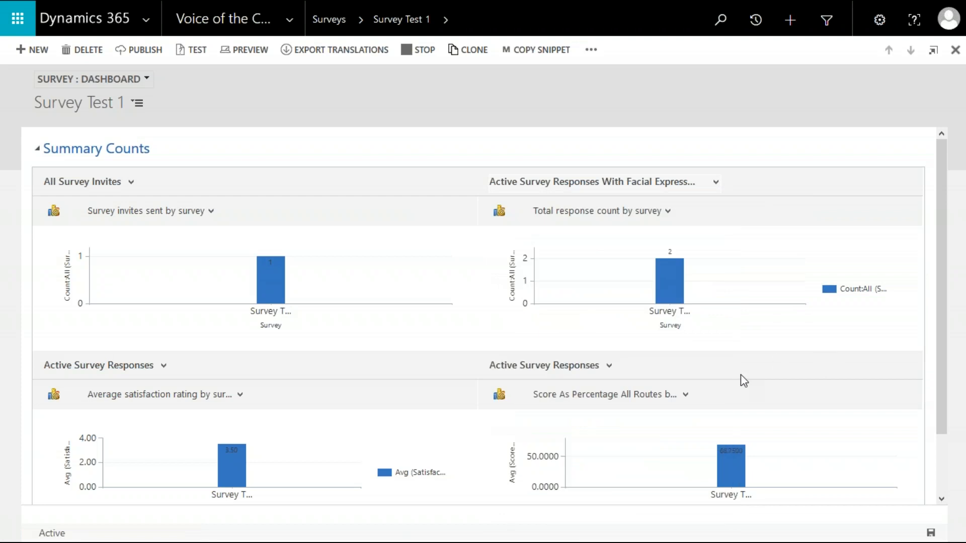
Change the lower-right dashboard chart to Satisfaction by month.
{"action": "scroll", "coordinate": [740, 374], "scroll_direction": "down", "scroll_amount": 3}
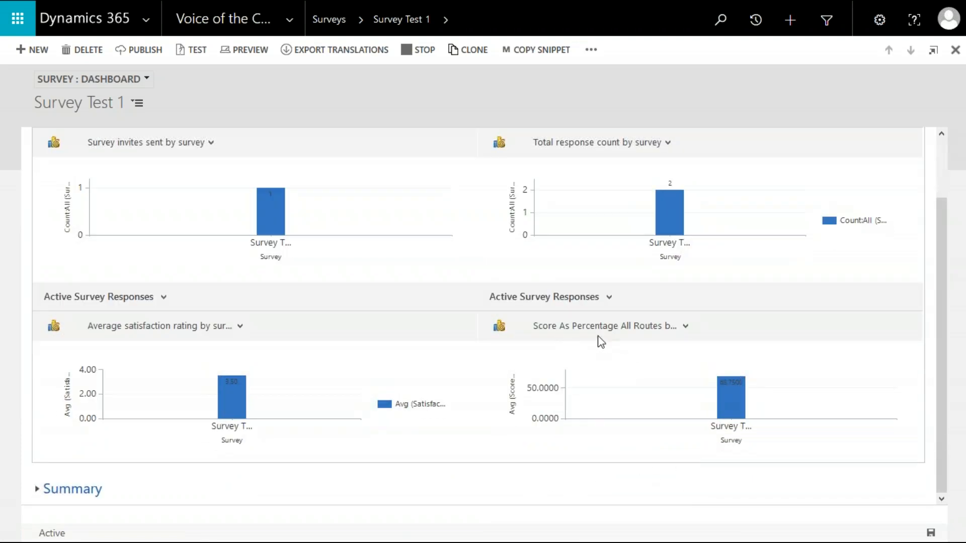
{"action": "left_click", "coordinate": [685, 328]}
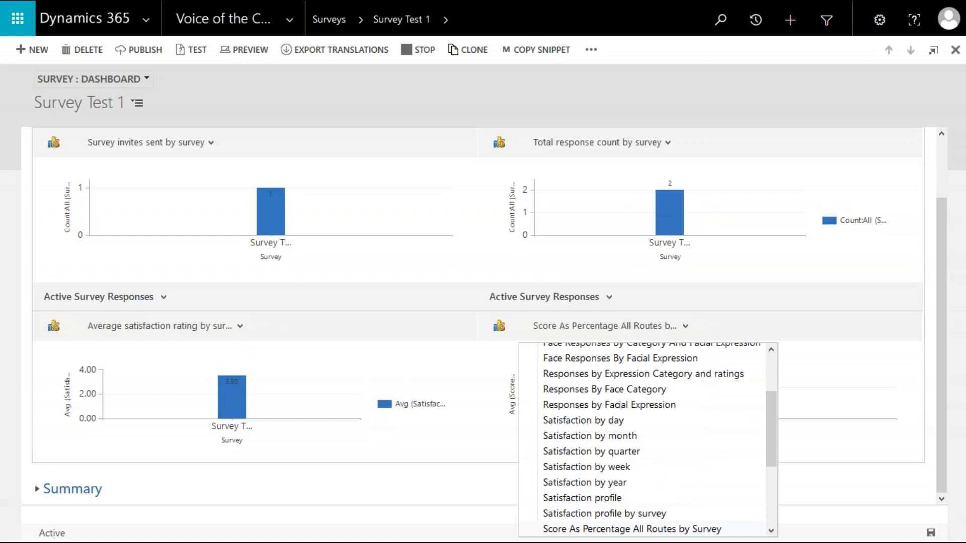
{"action": "scroll", "coordinate": [659, 403], "scroll_direction": "down", "scroll_amount": 1}
{"action": "scroll", "coordinate": [659, 403], "scroll_direction": "up", "scroll_amount": 2}
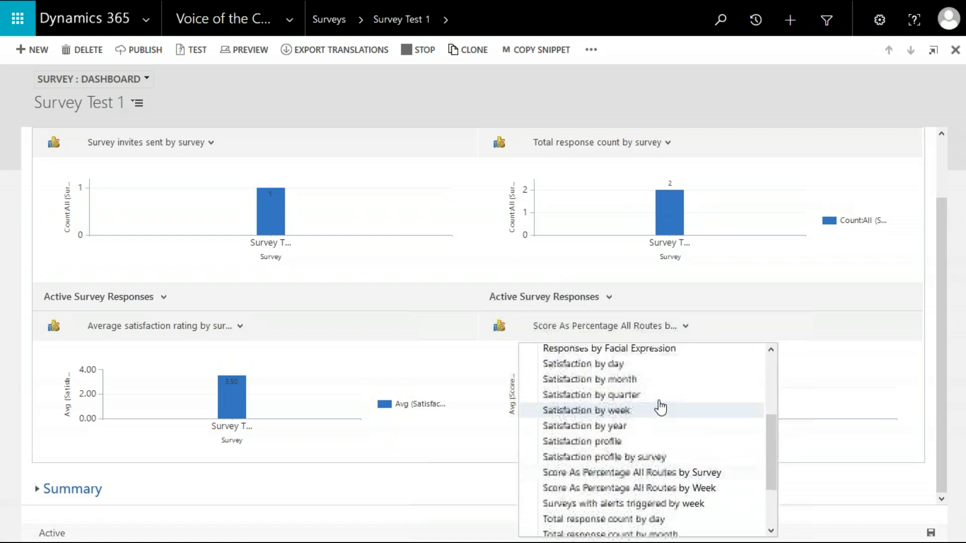
{"action": "left_click", "coordinate": [635, 398]}
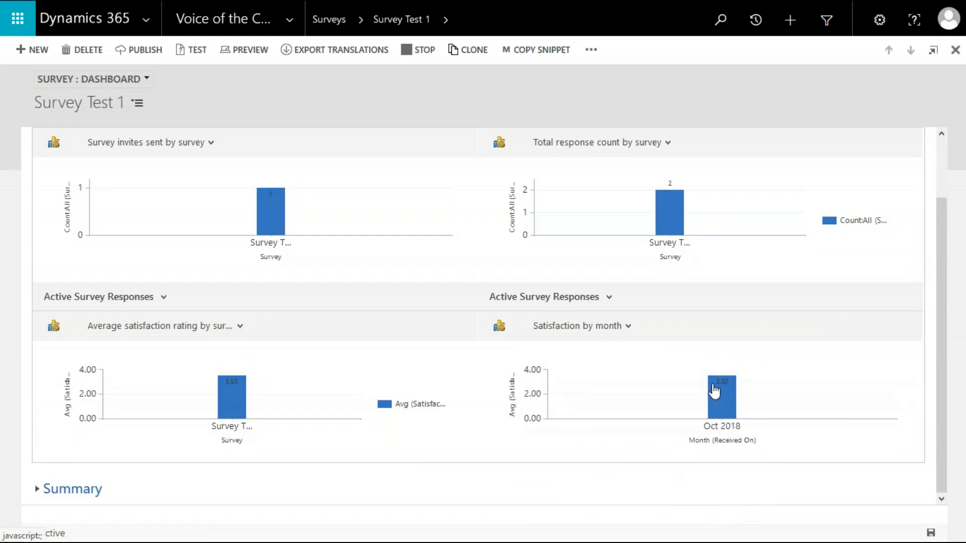
{"action": "mouse_move", "coordinate": [714, 390]}
Browse the list of available system charts for the lower-right dashboard chart.
{"action": "left_click", "coordinate": [594, 326]}
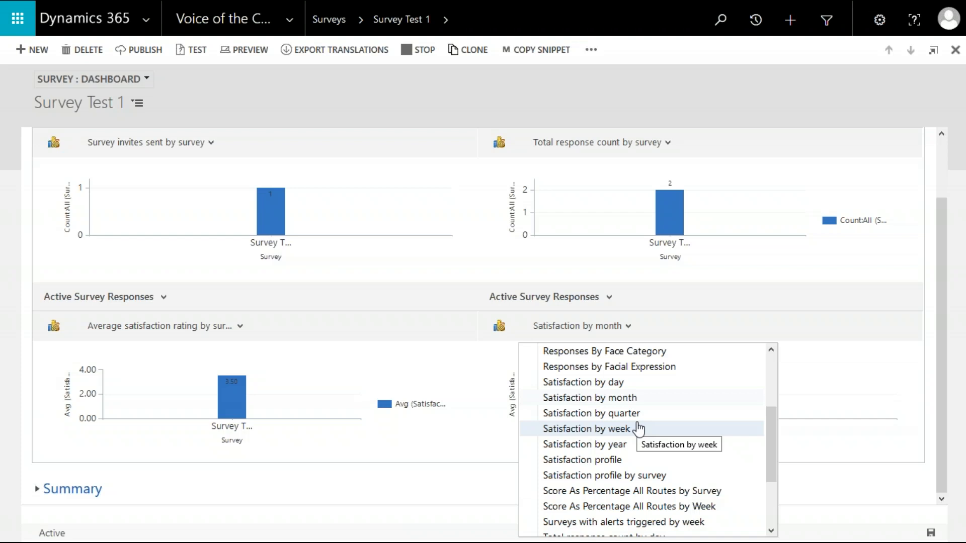
{"action": "left_click", "coordinate": [825, 483]}
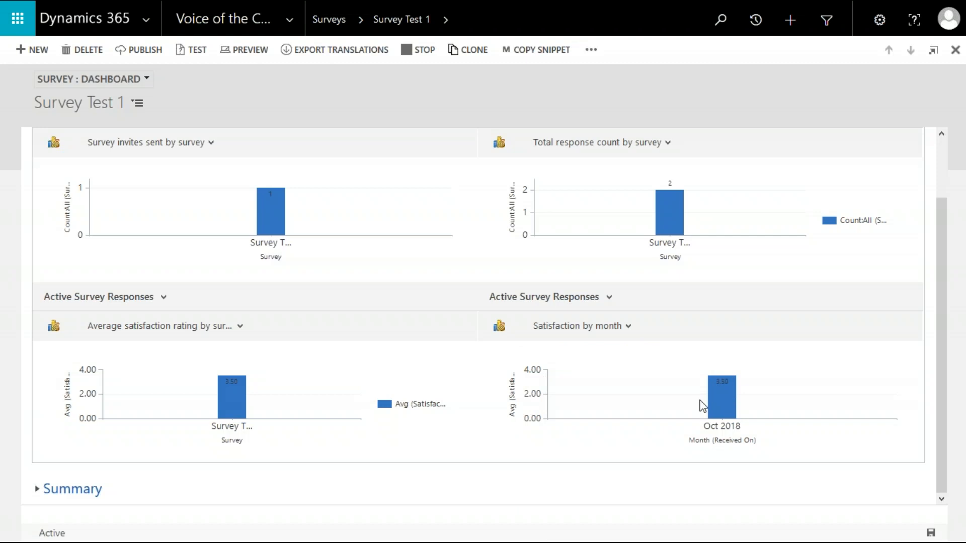
{"action": "left_click", "coordinate": [620, 329]}
{"action": "scroll", "coordinate": [633, 448], "scroll_direction": "down", "scroll_amount": 3}
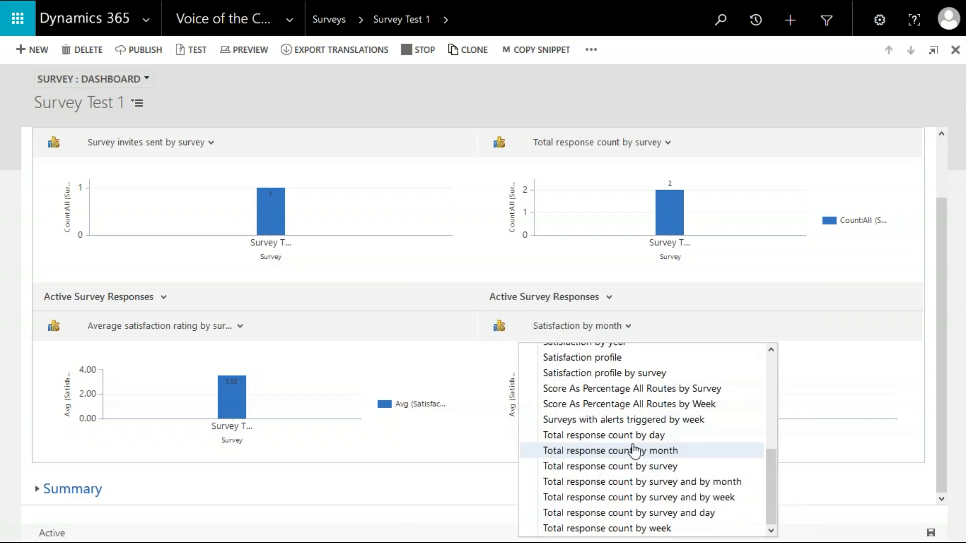
{"action": "scroll", "coordinate": [634, 450], "scroll_direction": "up", "scroll_amount": 2}
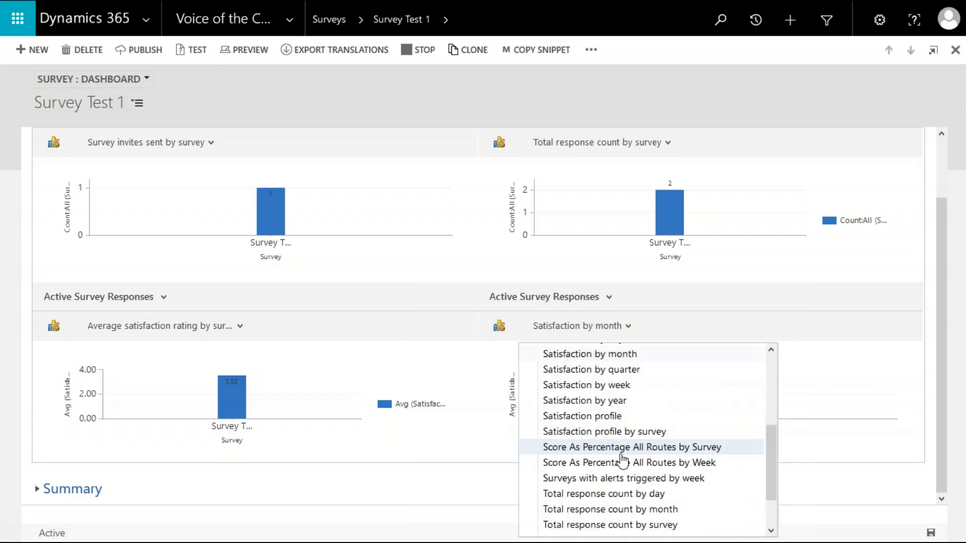
{"action": "scroll", "coordinate": [640, 415], "scroll_direction": "up", "scroll_amount": 4}
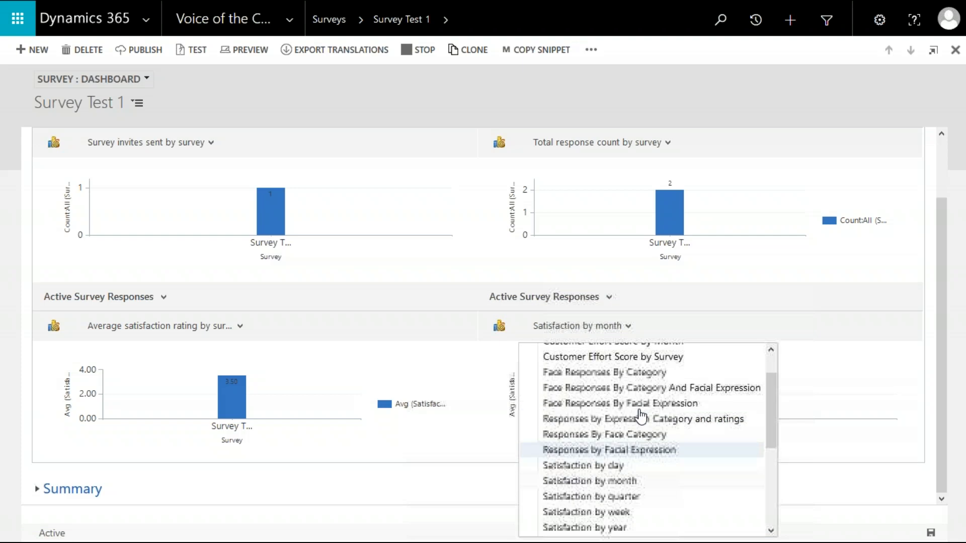
{"action": "scroll", "coordinate": [640, 415], "scroll_direction": "up", "scroll_amount": 2}
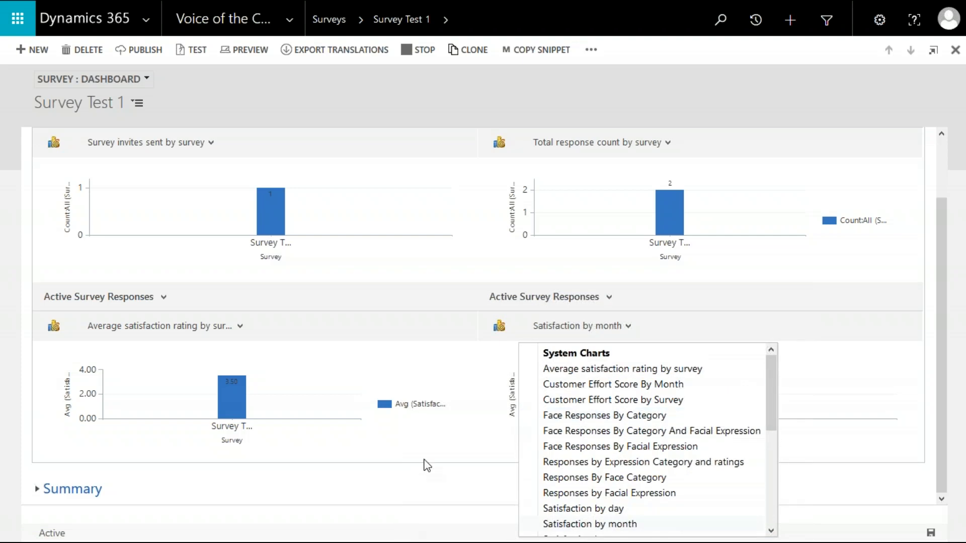
Expand the Summary section to review the survey's details.
{"action": "left_click", "coordinate": [93, 490]}
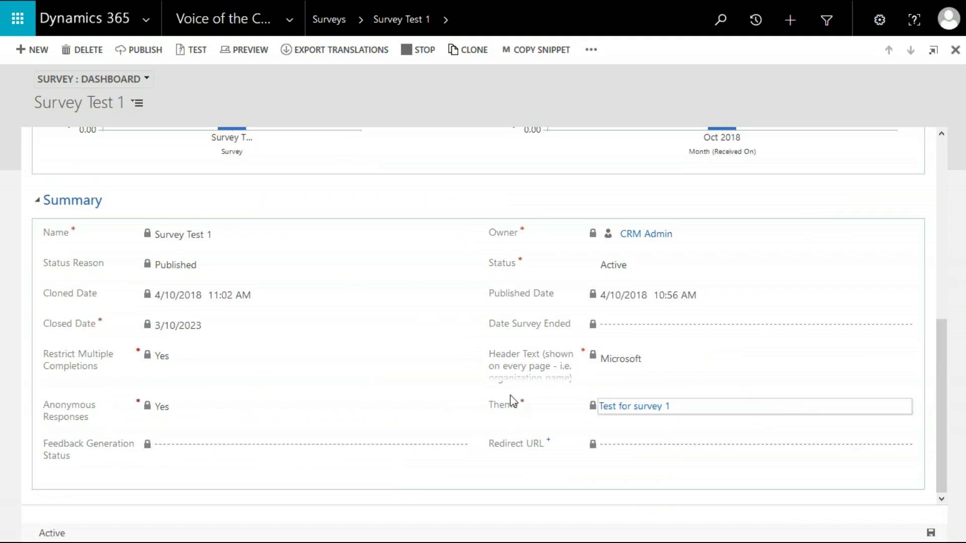
{"action": "scroll", "coordinate": [405, 285], "scroll_direction": "up", "scroll_amount": 8}
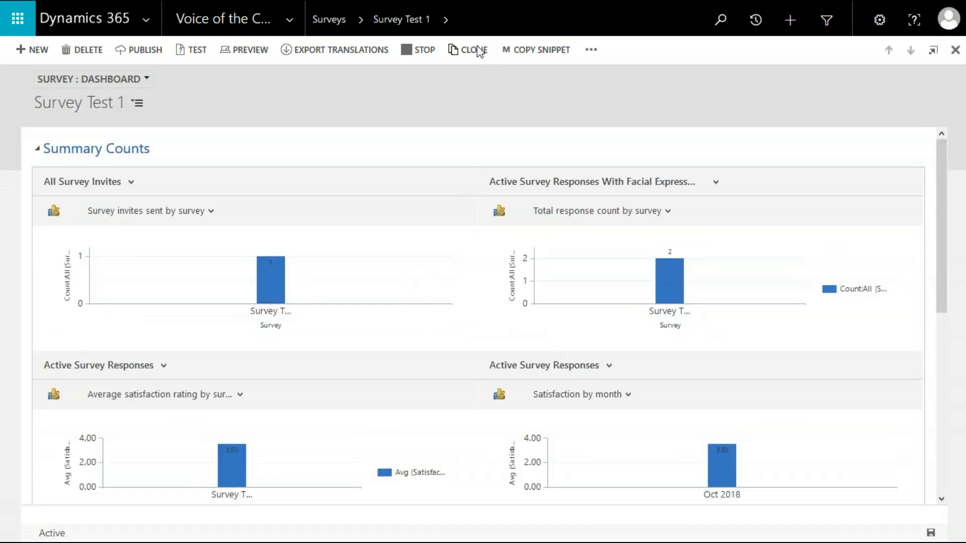
Return to the surveys list and run the Net Promoter Score report on all applicable records, then close the report window.
{"action": "left_click", "coordinate": [333, 37]}
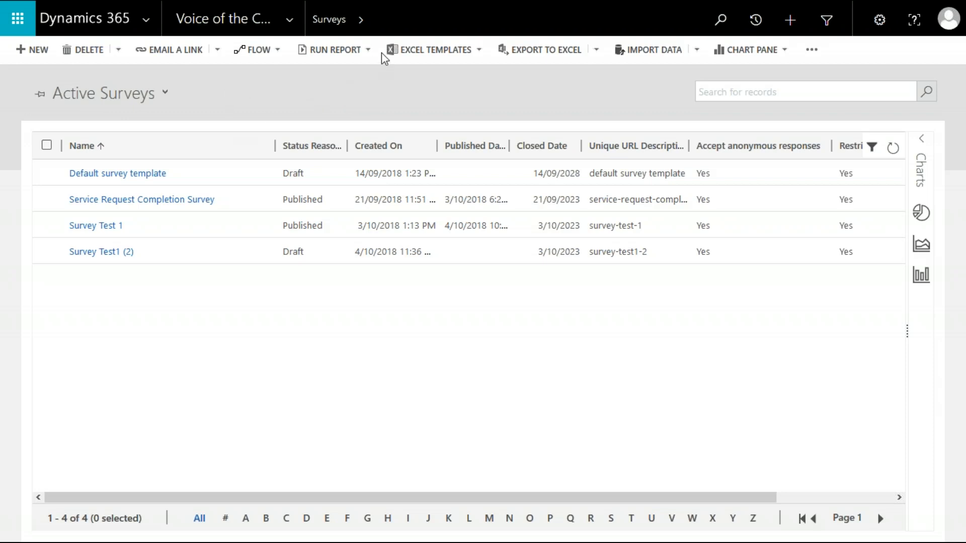
{"action": "left_click", "coordinate": [367, 50]}
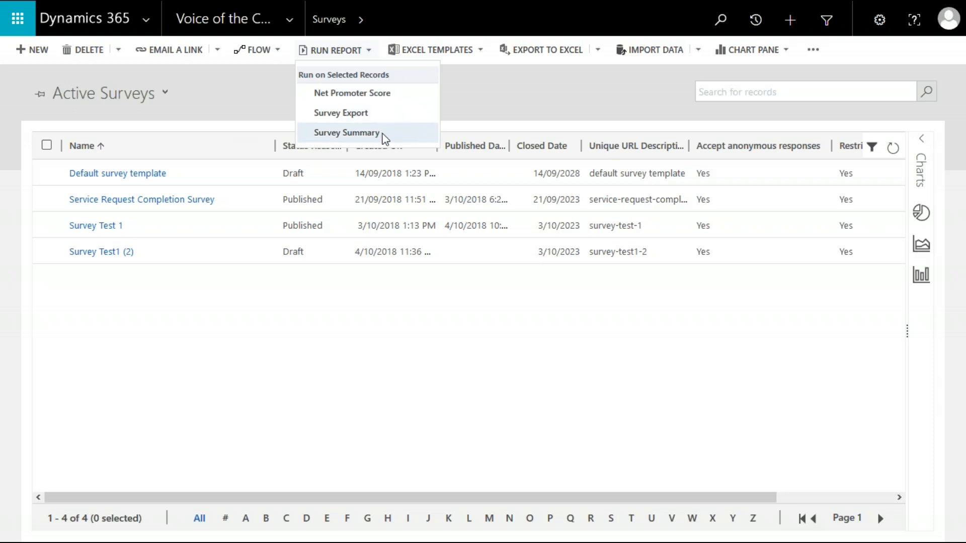
{"action": "left_click", "coordinate": [387, 99]}
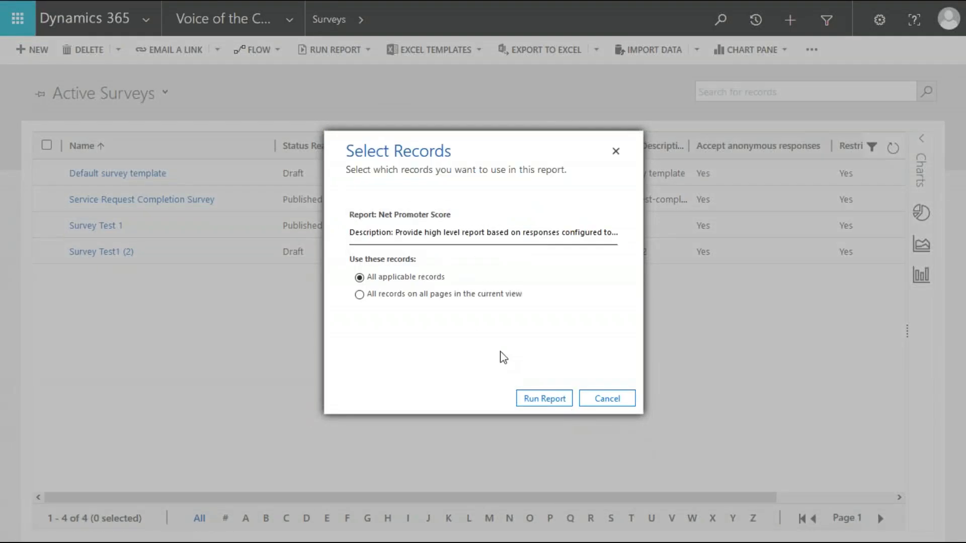
{"action": "left_click", "coordinate": [561, 402]}
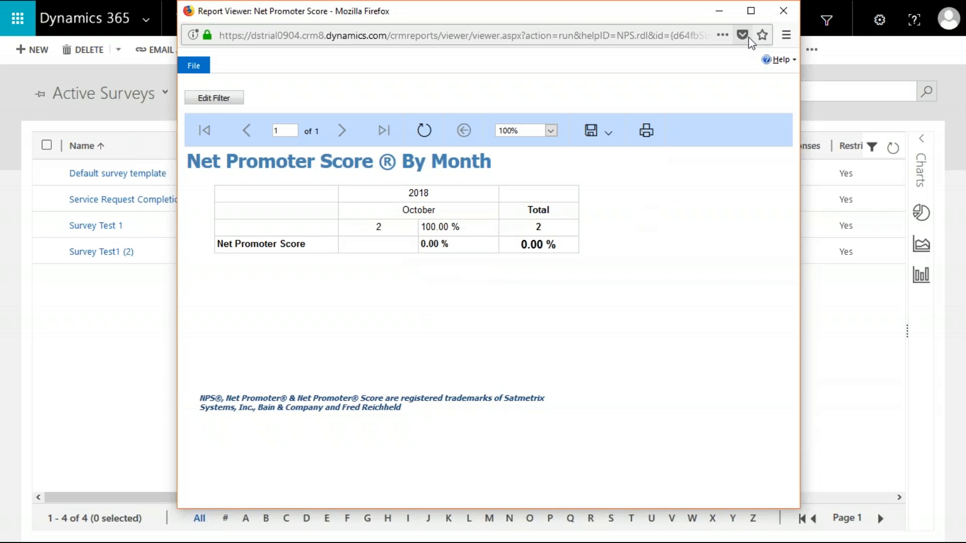
{"action": "left_click", "coordinate": [783, 10]}
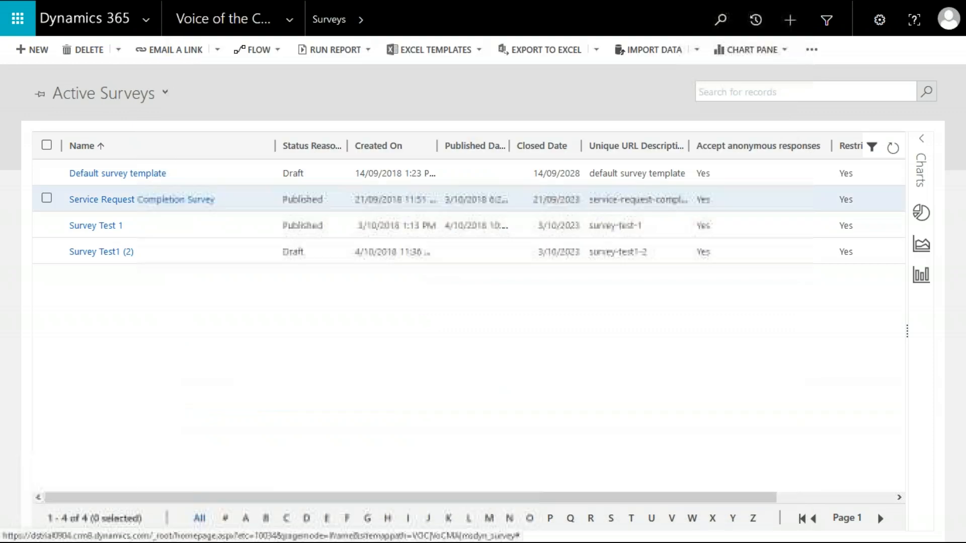
Run the Survey Summary report from the surveys list and maximize its report viewer window.
{"action": "left_click", "coordinate": [369, 50]}
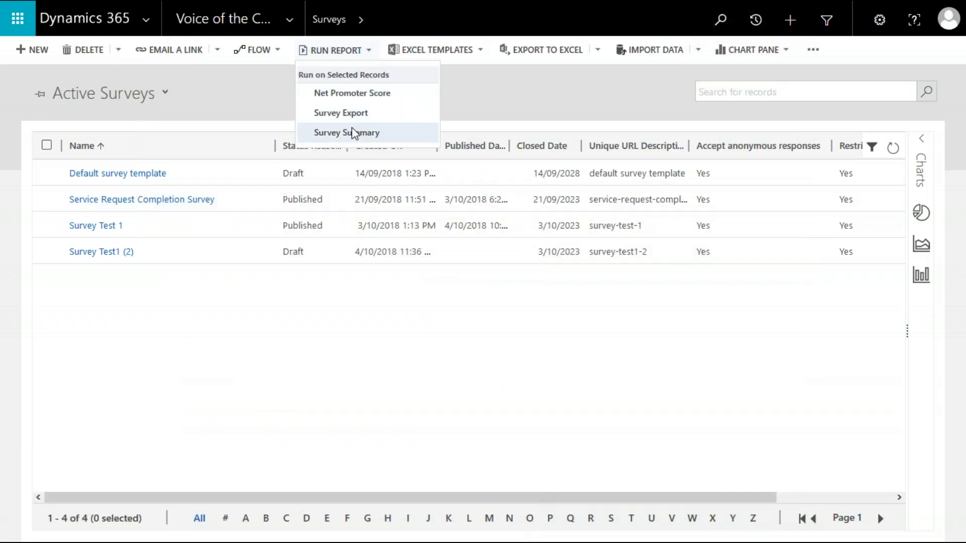
{"action": "left_click", "coordinate": [355, 133]}
{"action": "left_click", "coordinate": [543, 398]}
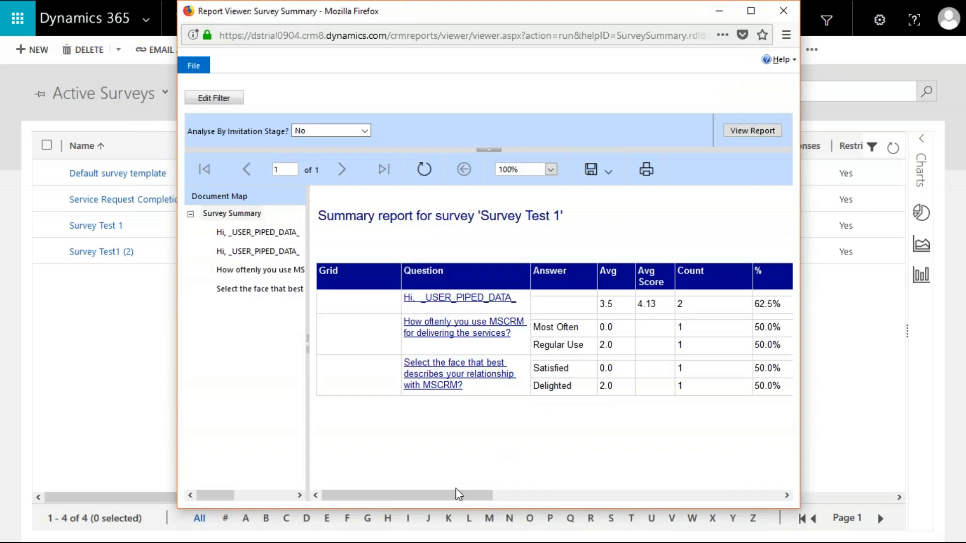
{"action": "left_click", "coordinate": [751, 11]}
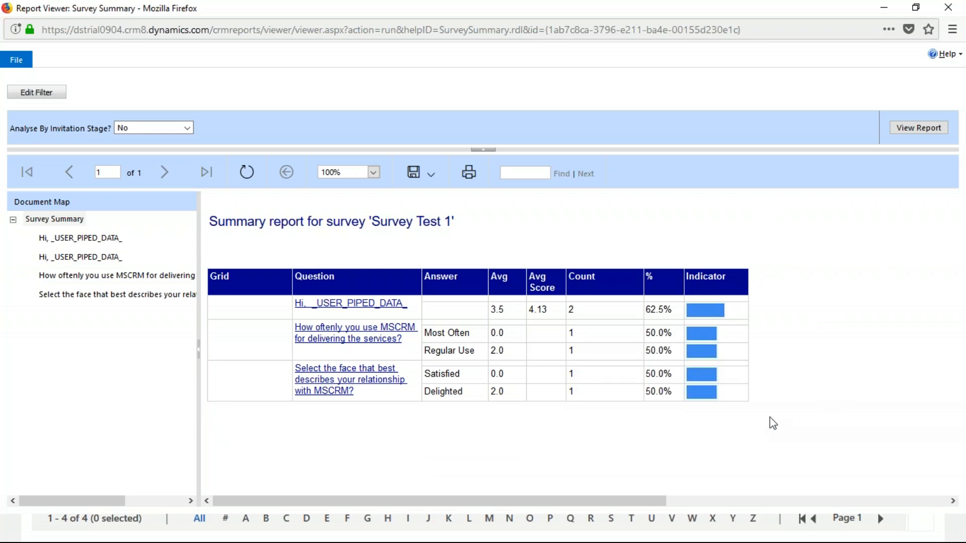
{"action": "key", "text": "alt+Tab"}
{"action": "key", "text": "alt+Tab"}
{"action": "key", "text": "alt+Tab"}
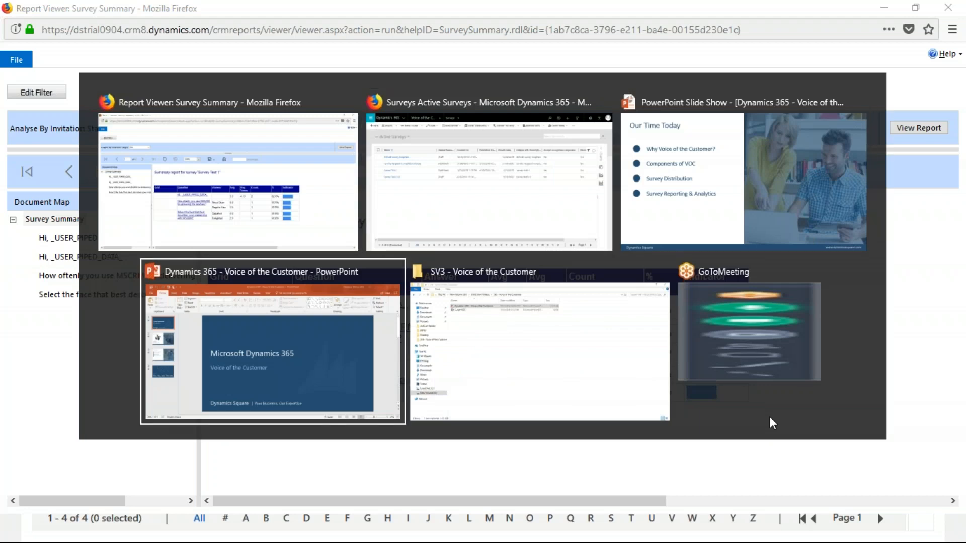
{"action": "key", "text": "alt+Tab"}
{"action": "key", "text": "alt+Tab"}
{"action": "key", "text": "alt+Tab"}
{"action": "key", "text": "alt+Tab"}
{"action": "key", "text": "alt+Tab"}
{"action": "key", "text": "alt+Tab"}
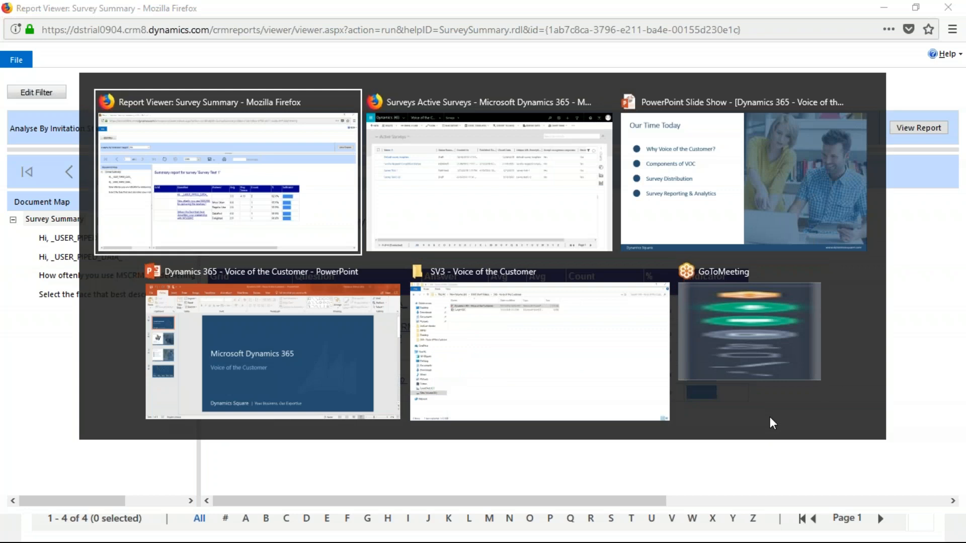